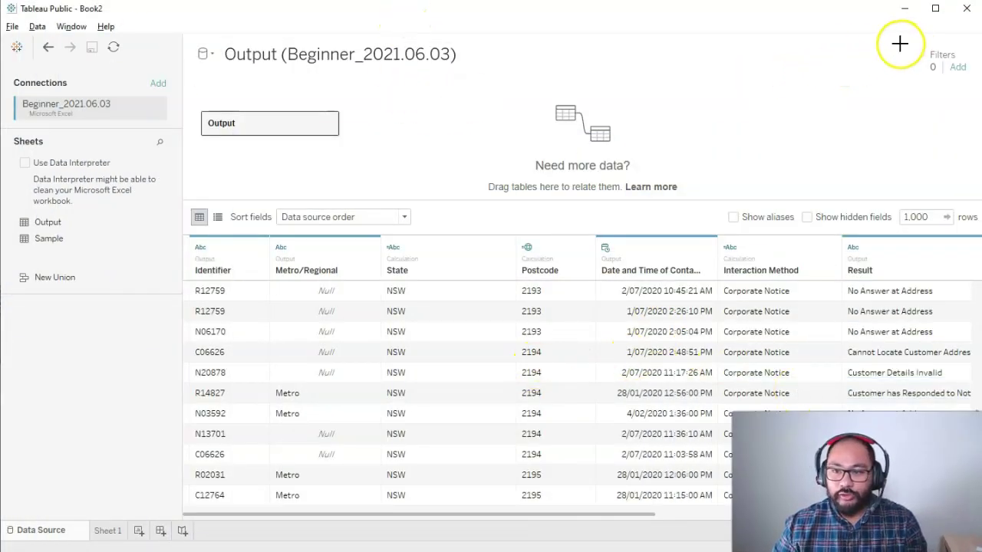
Circle the empty area beside Filters in red and write an L inside it
{"action": "mouse_move", "coordinate": [812, 28]}
{"action": "left_mouse_down"}
{"action": "mouse_move", "coordinate": [703, 62]}
{"action": "mouse_move", "coordinate": [884, 101]}
{"action": "mouse_move", "coordinate": [901, 52]}
{"action": "left_mouse_up"}
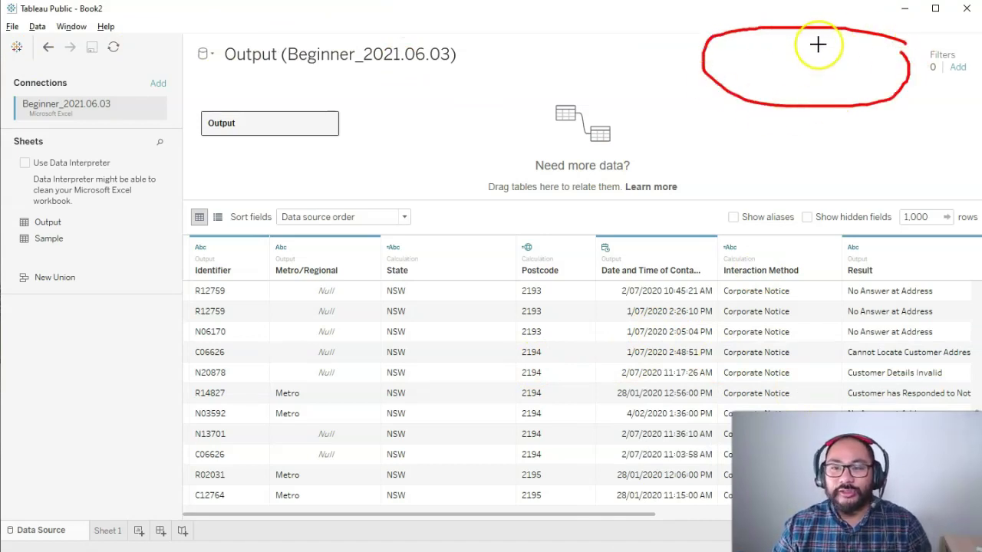
{"action": "left_click_drag", "start_coordinate": [737, 44], "coordinate": [734, 66]}
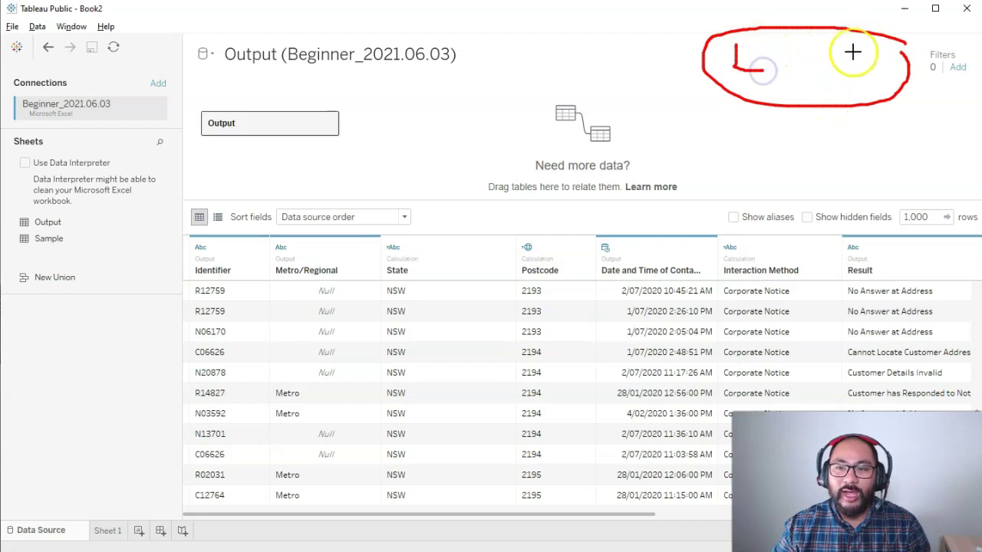
{"action": "mouse_move", "coordinate": [841, 52]}
{"action": "left_mouse_down"}
{"action": "mouse_move", "coordinate": [857, 77]}
{"action": "mouse_move", "coordinate": [859, 53]}
{"action": "left_mouse_up"}
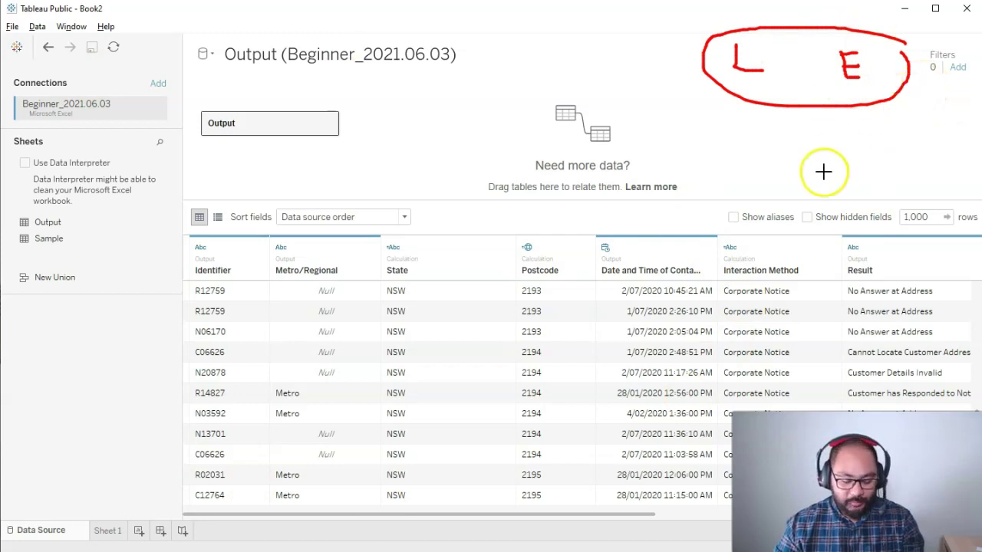
Clear the red annotations and maximize the Tableau Book4 window
{"action": "key", "text": "Escape"}
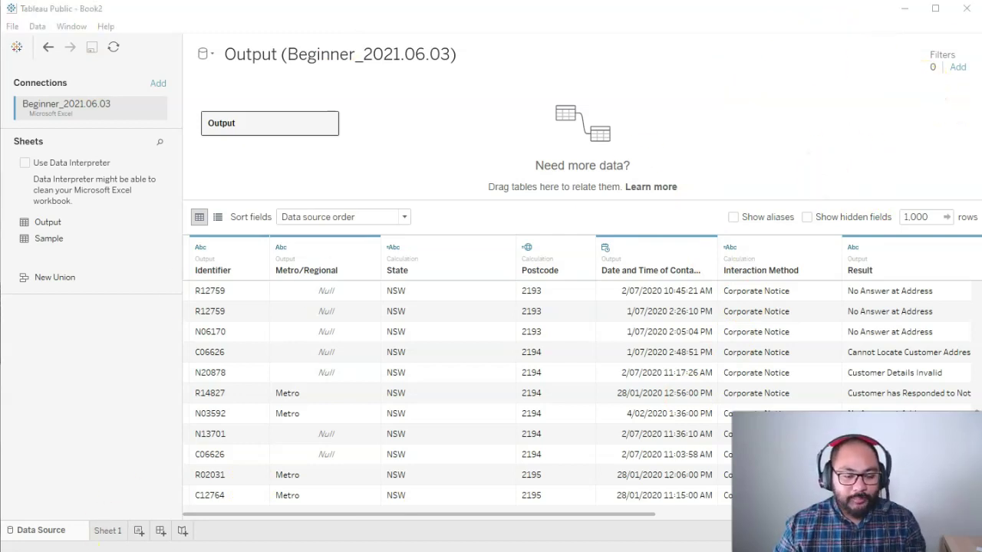
{"action": "mouse_move", "coordinate": [107, 550]}
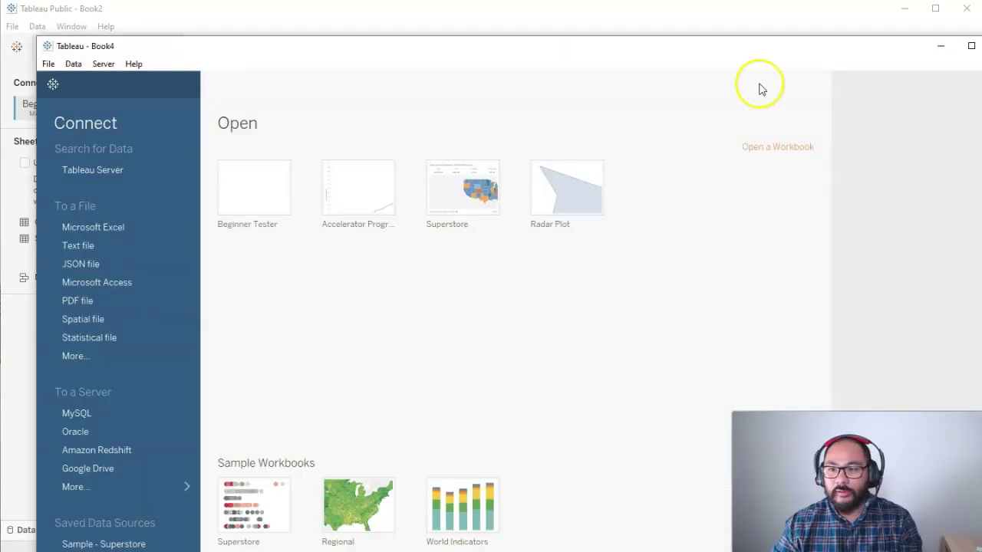
{"action": "double_click", "coordinate": [811, 48]}
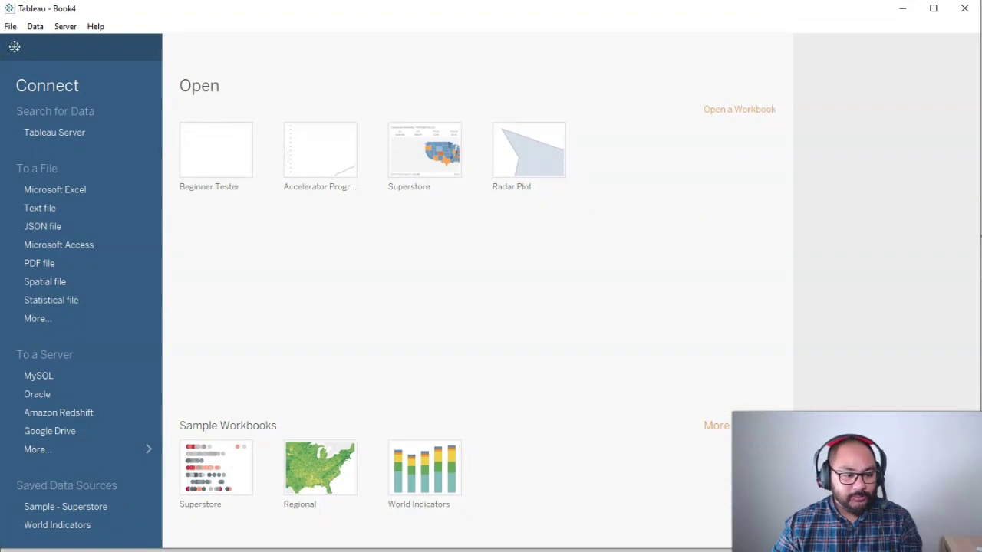
Connect Tableau to Beginner_2021.06.03.xlsx and place its Output sheet on the data source canvas
{"action": "key", "text": "alt+Tab"}
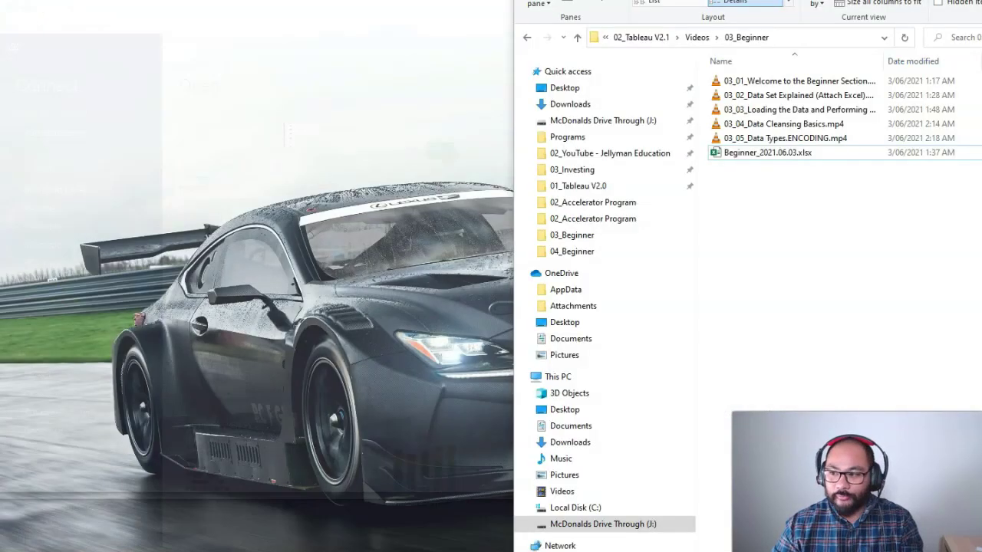
{"action": "left_click_drag", "start_coordinate": [767, 152], "coordinate": [461, 263]}
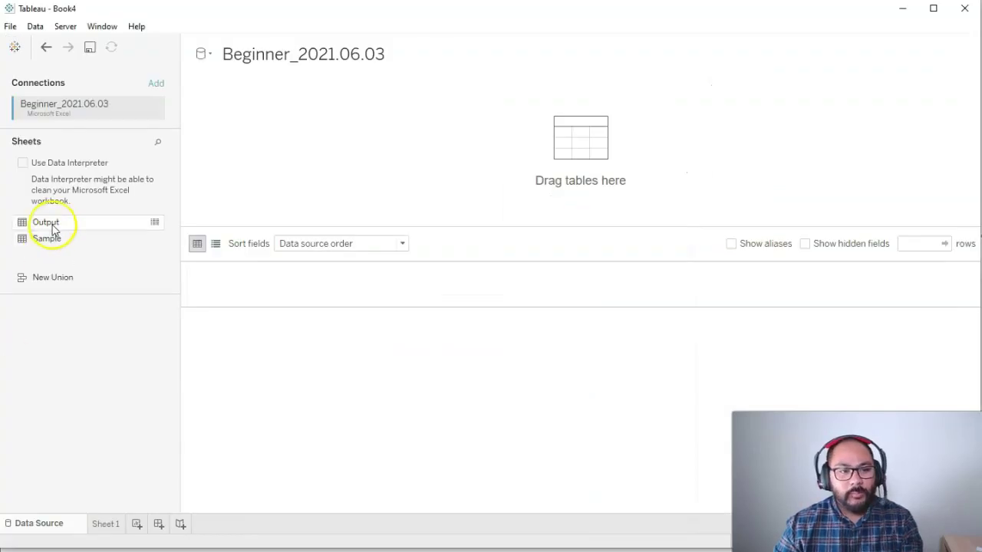
{"action": "left_click_drag", "start_coordinate": [52, 224], "coordinate": [481, 90]}
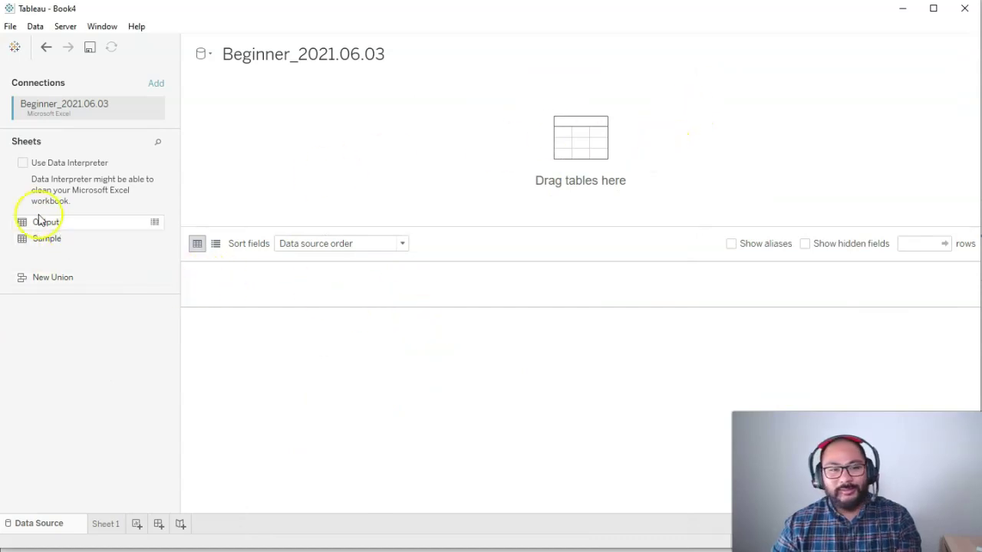
{"action": "left_click_drag", "start_coordinate": [40, 222], "coordinate": [434, 142]}
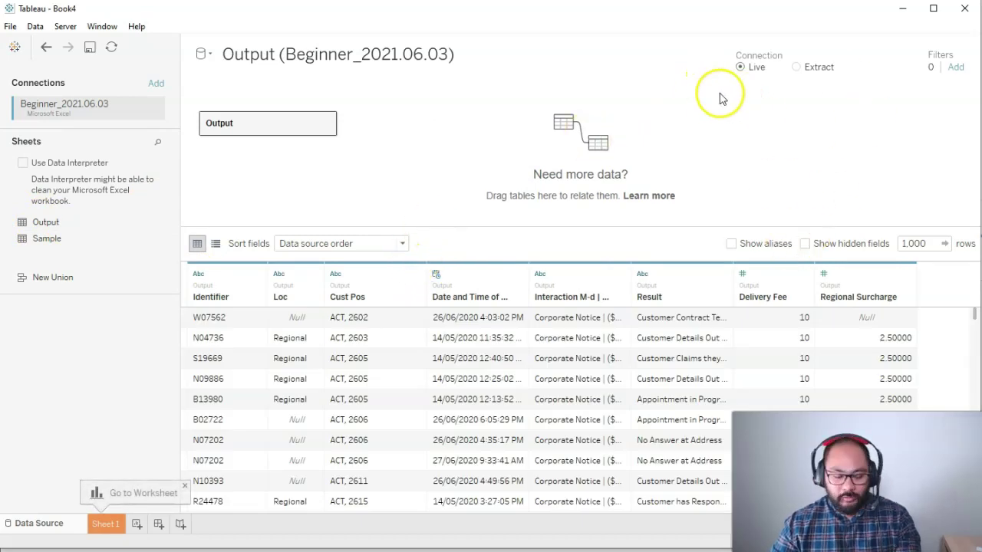
Circle the Live versus Extract connection choice, clear the annotation, and bring up a blank Paint window
{"action": "left_click_drag", "start_coordinate": [845, 41], "coordinate": [741, 37]}
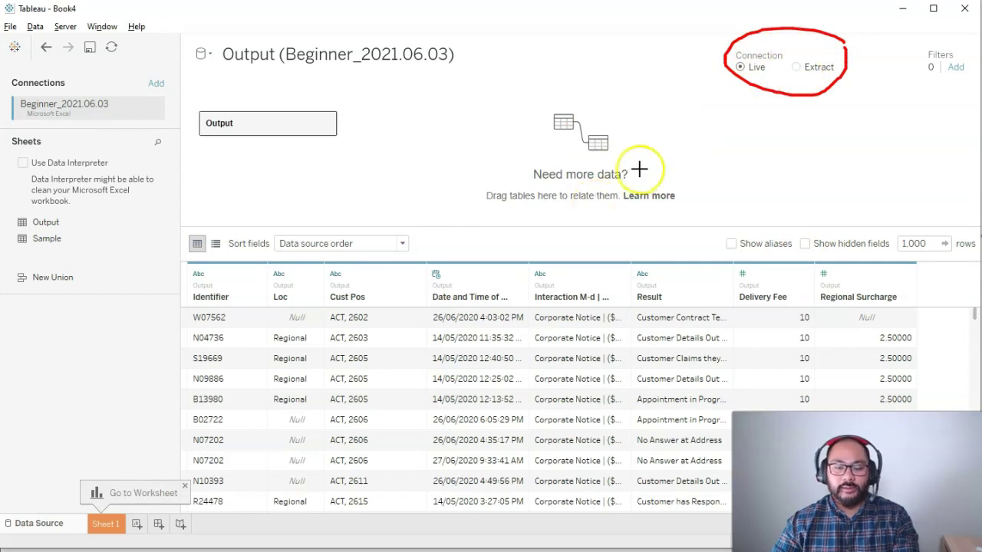
{"action": "key", "text": "Escape"}
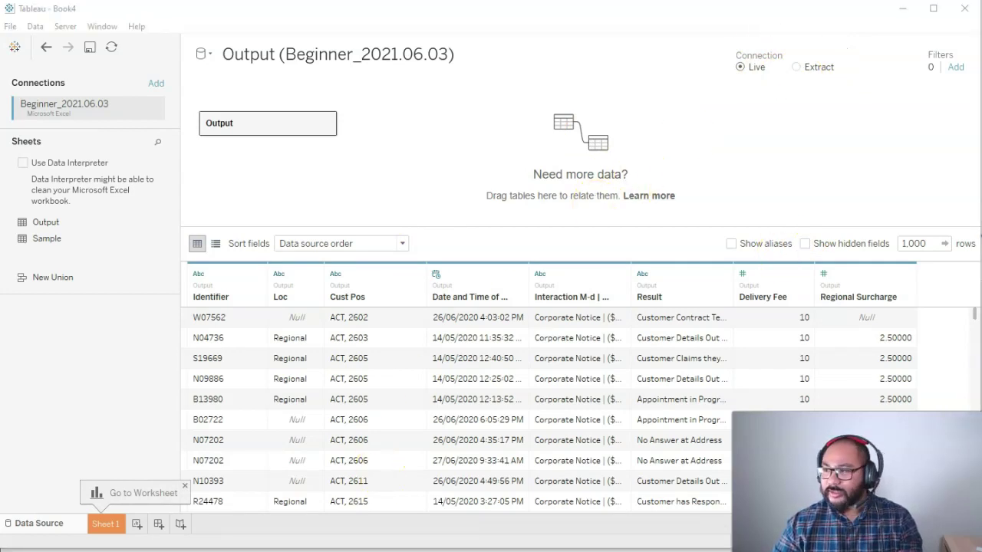
{"action": "key", "text": "alt+Tab"}
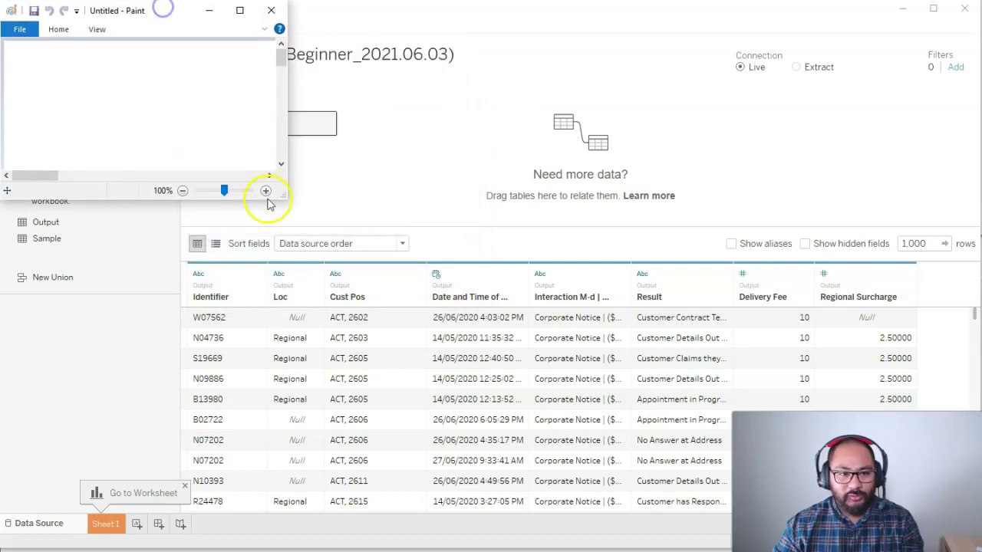
Enlarge the Paint window over most of the screen, pick red, and undo the test strokes
{"action": "left_click_drag", "start_coordinate": [282, 198], "coordinate": [756, 542]}
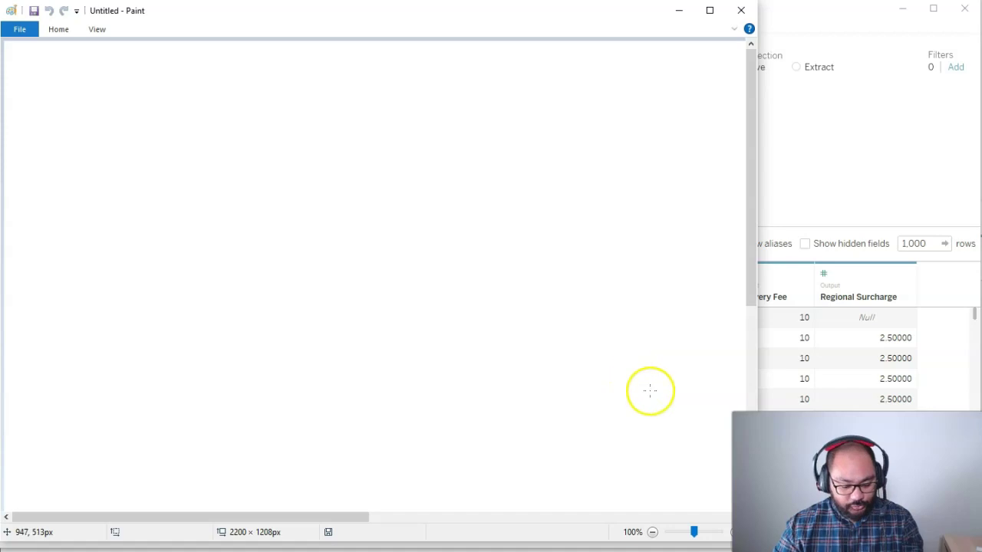
{"action": "double_click", "coordinate": [59, 29]}
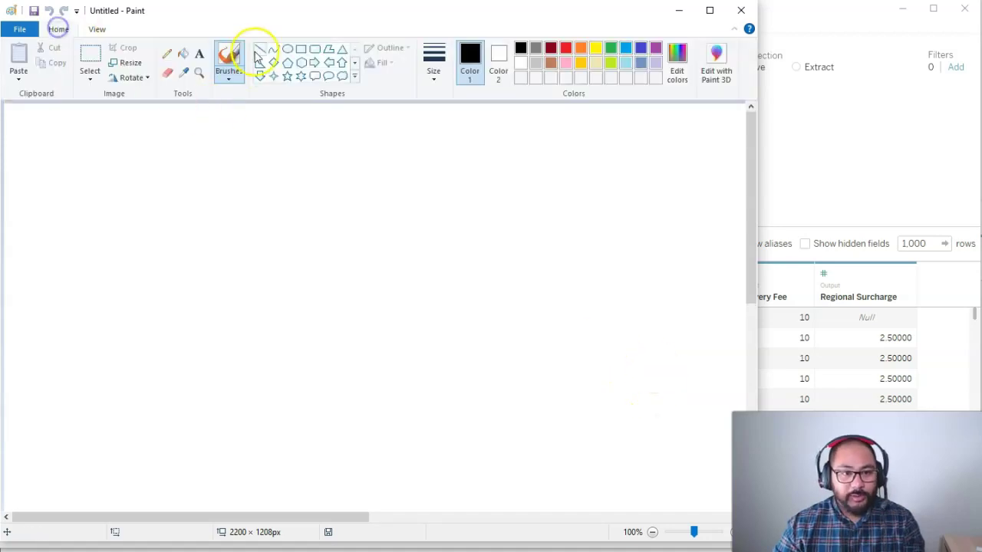
{"action": "mouse_move", "coordinate": [266, 206]}
{"action": "left_mouse_down"}
{"action": "mouse_move", "coordinate": [405, 201]}
{"action": "mouse_move", "coordinate": [381, 296]}
{"action": "mouse_move", "coordinate": [425, 335]}
{"action": "left_mouse_up"}
{"action": "key", "text": "ctrl+z"}
{"action": "left_click", "coordinate": [565, 48]}
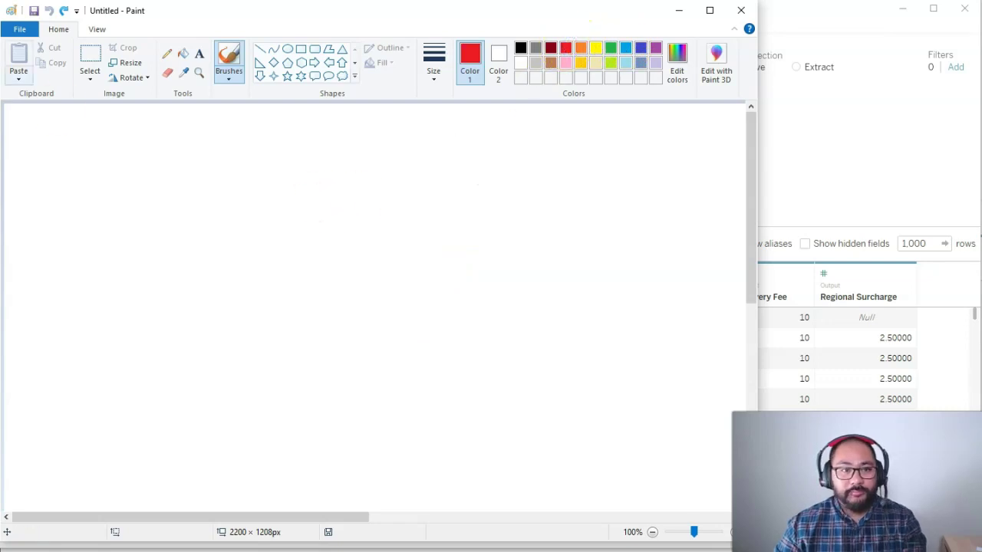
{"action": "double_click", "coordinate": [59, 31]}
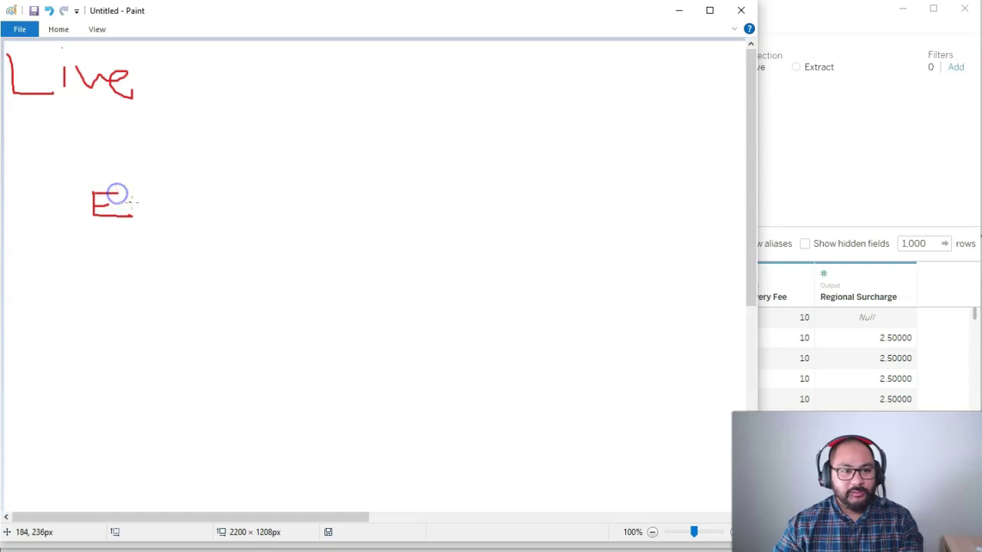
{"action": "key", "text": "ctrl+z"}
{"action": "key", "text": "ctrl+z"}
{"action": "key", "text": "ctrl+z"}
{"action": "key", "text": "ctrl+z"}
{"action": "key", "text": "ctrl+z"}
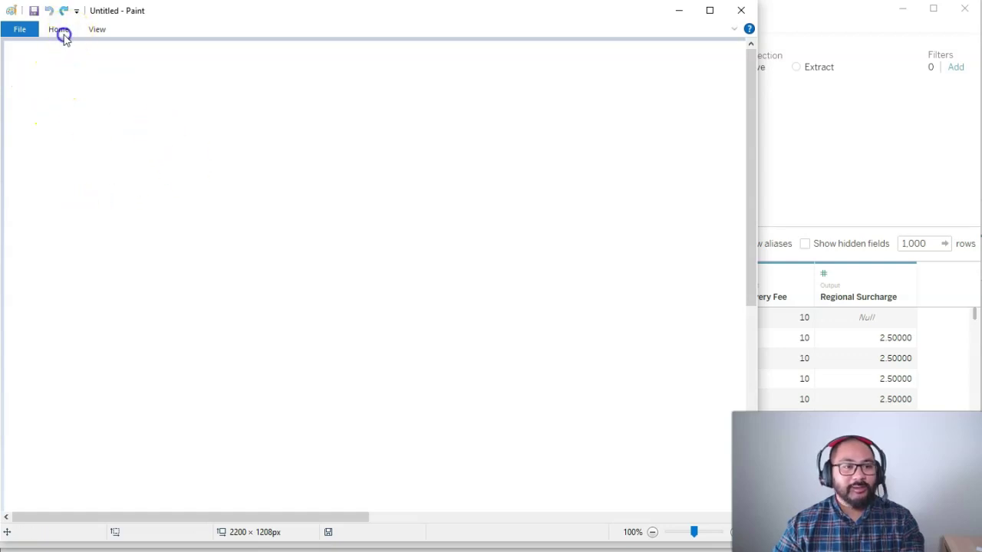
Type the 'Live Connection' title at the top-left of the canvas
{"action": "left_click", "coordinate": [63, 39]}
{"action": "left_click", "coordinate": [469, 43]}
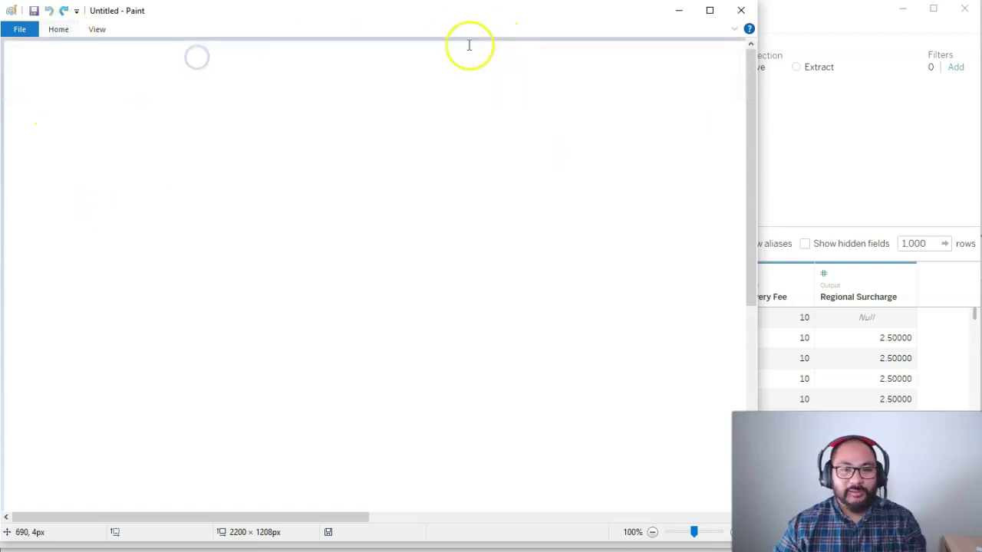
{"action": "left_click", "coordinate": [60, 32]}
{"action": "left_click", "coordinate": [109, 219]}
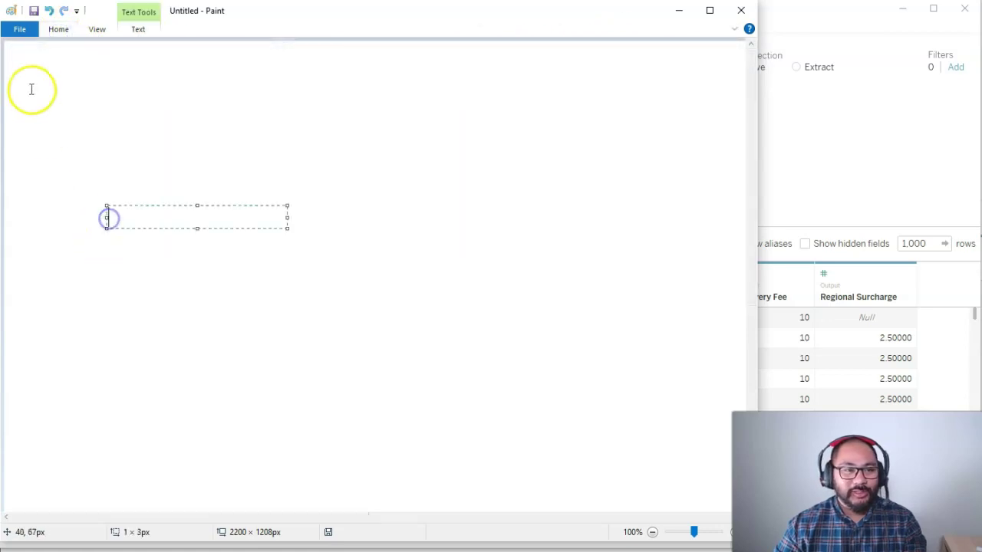
{"action": "left_click", "coordinate": [24, 66]}
{"action": "left_click", "coordinate": [19, 67]}
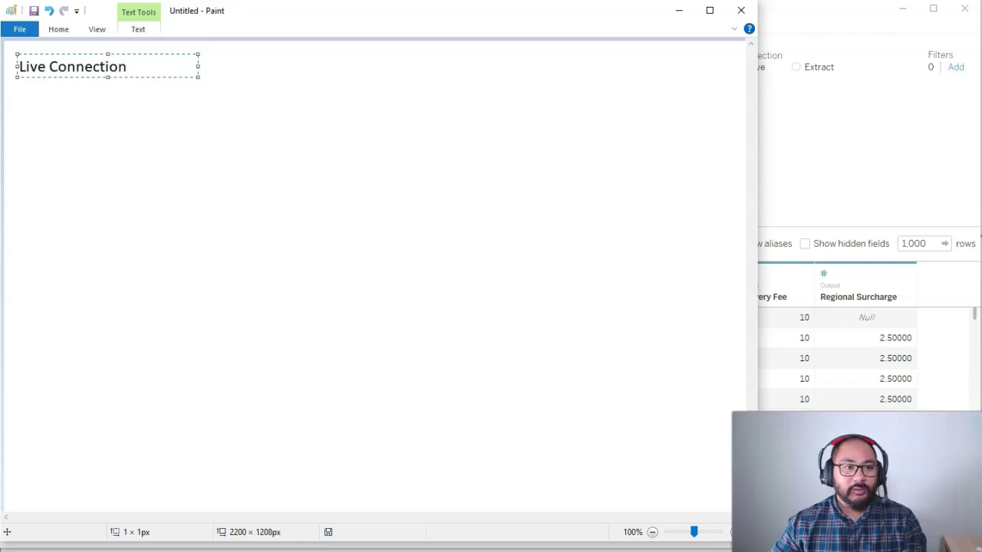
{"action": "left_click", "coordinate": [131, 149]}
Add 'Input Excel' and 'Tableau' labels below the title, then pick the red Line shape
{"action": "left_click", "coordinate": [59, 31]}
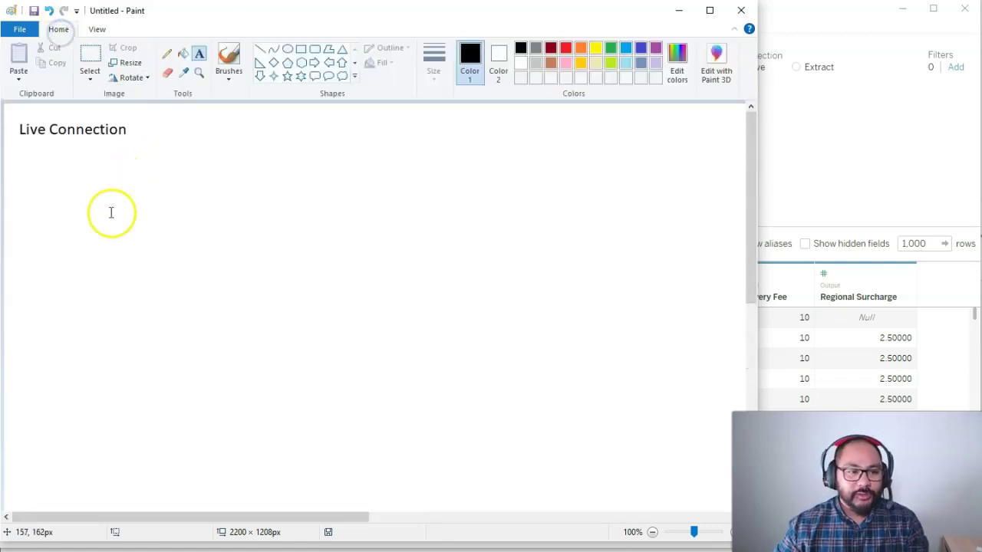
{"action": "left_click", "coordinate": [87, 230]}
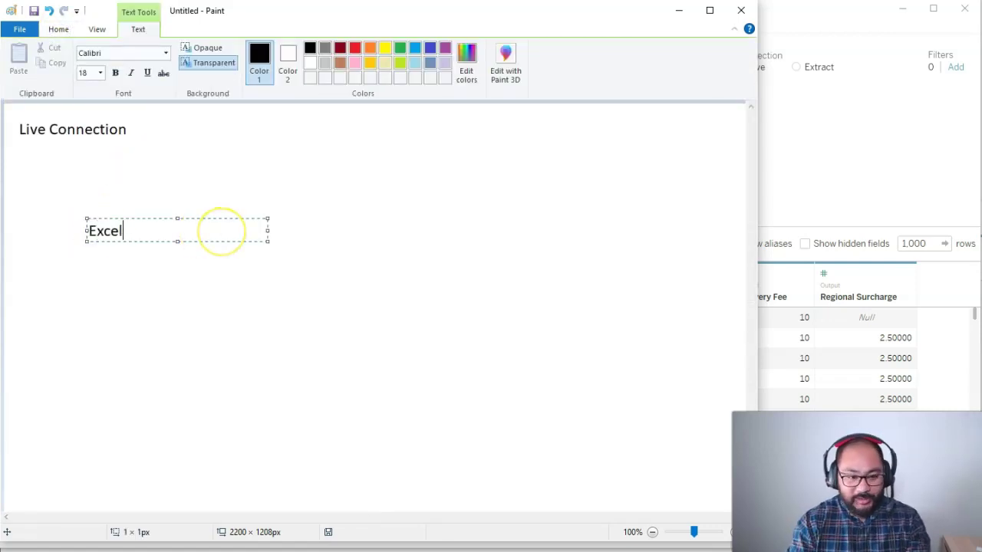
{"action": "type", "text": "Excel"}
{"action": "left_click", "coordinate": [90, 230]}
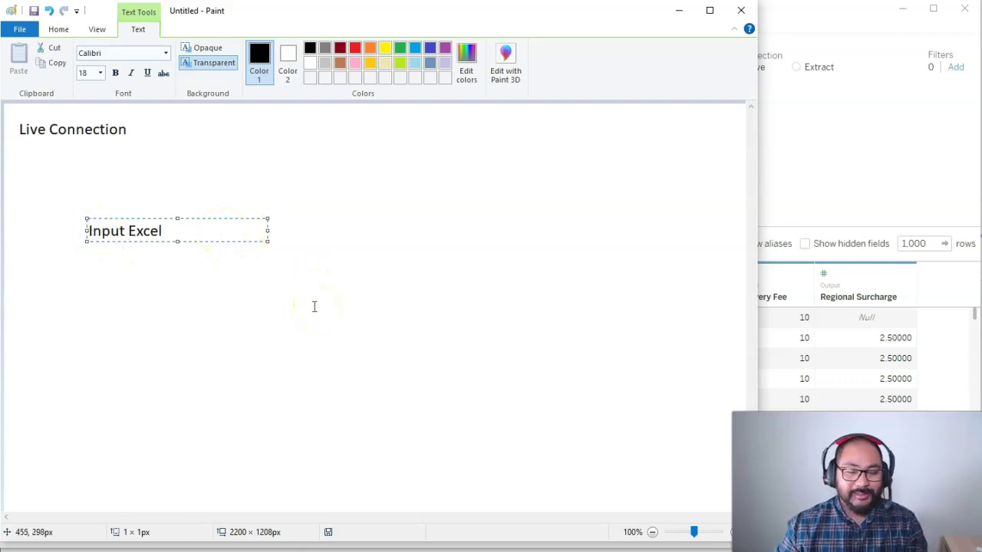
{"action": "left_click", "coordinate": [471, 368]}
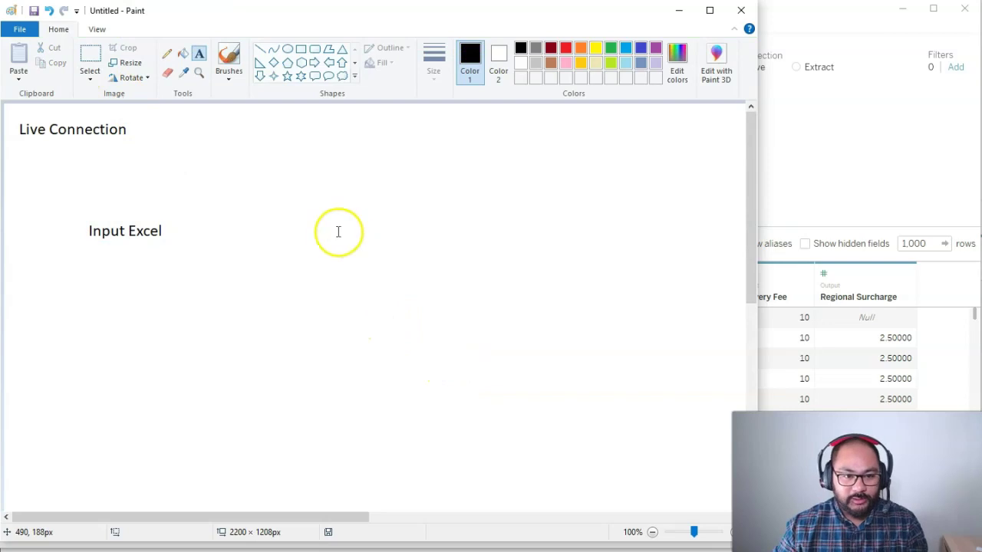
{"action": "left_click", "coordinate": [361, 234]}
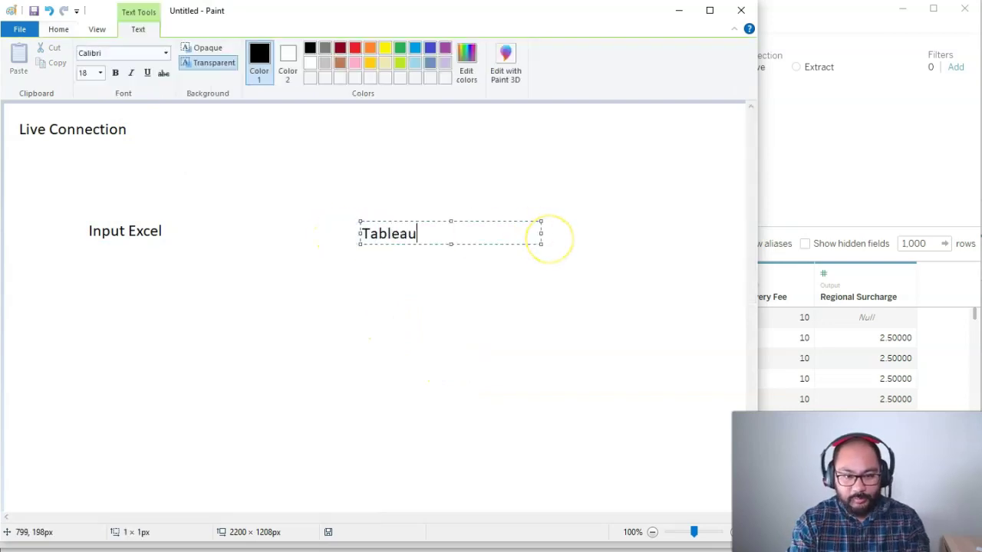
{"action": "left_click", "coordinate": [290, 285]}
{"action": "left_click", "coordinate": [261, 48]}
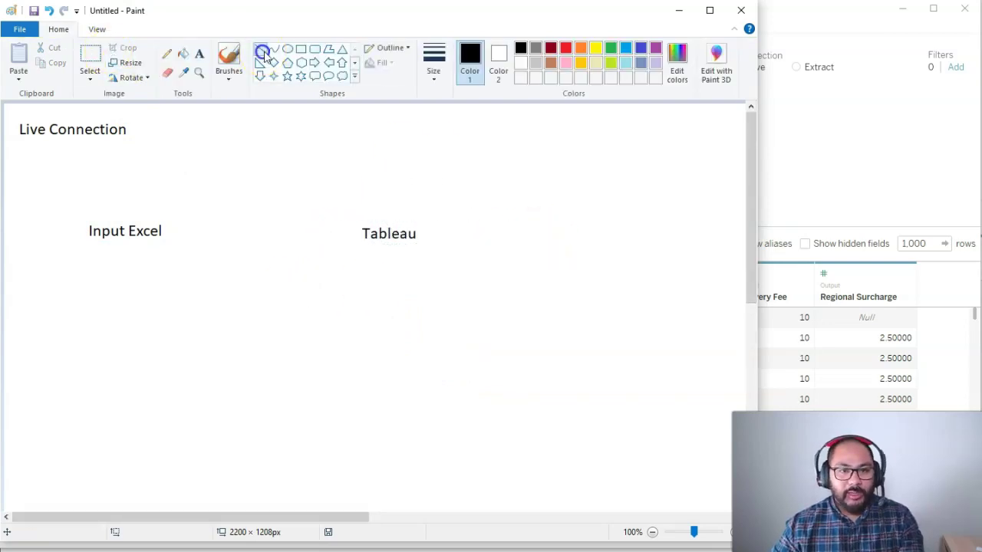
{"action": "left_click", "coordinate": [567, 48]}
Draw a red double-headed arrow from Input Excel to Tableau and move the diagram up into place
{"action": "left_click_drag", "start_coordinate": [176, 231], "coordinate": [272, 234]}
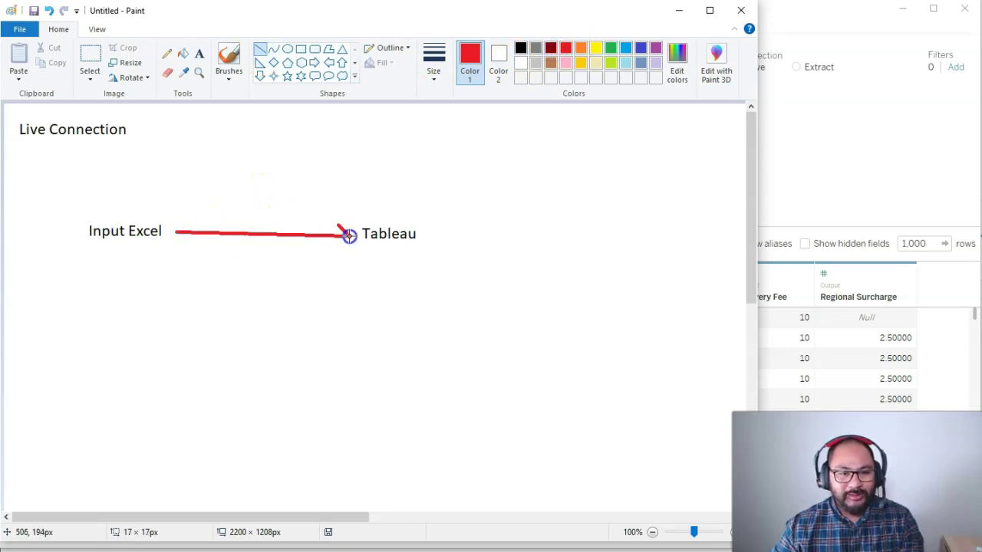
{"action": "left_click_drag", "start_coordinate": [185, 222], "coordinate": [177, 229]}
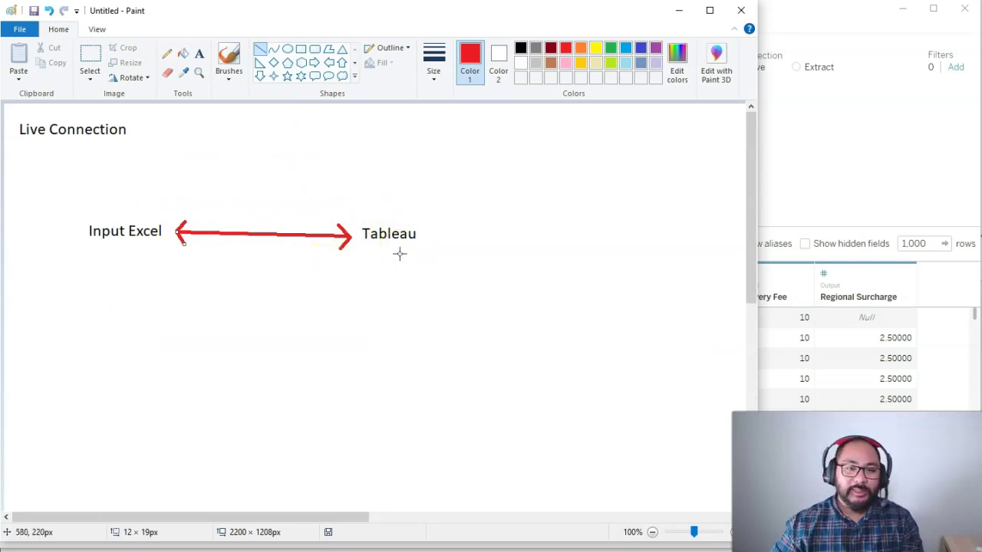
{"action": "left_click", "coordinate": [91, 56]}
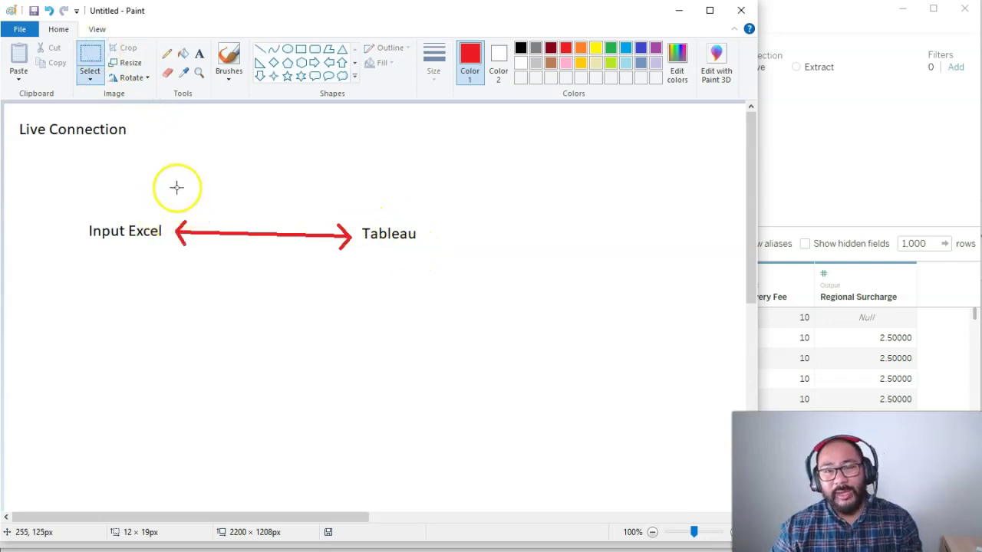
{"action": "mouse_move", "coordinate": [73, 206]}
{"action": "left_mouse_down"}
{"action": "mouse_move", "coordinate": [481, 281]}
{"action": "mouse_move", "coordinate": [432, 267]}
{"action": "mouse_move", "coordinate": [428, 235]}
{"action": "mouse_move", "coordinate": [478, 218]}
{"action": "mouse_move", "coordinate": [468, 224]}
{"action": "left_mouse_up"}
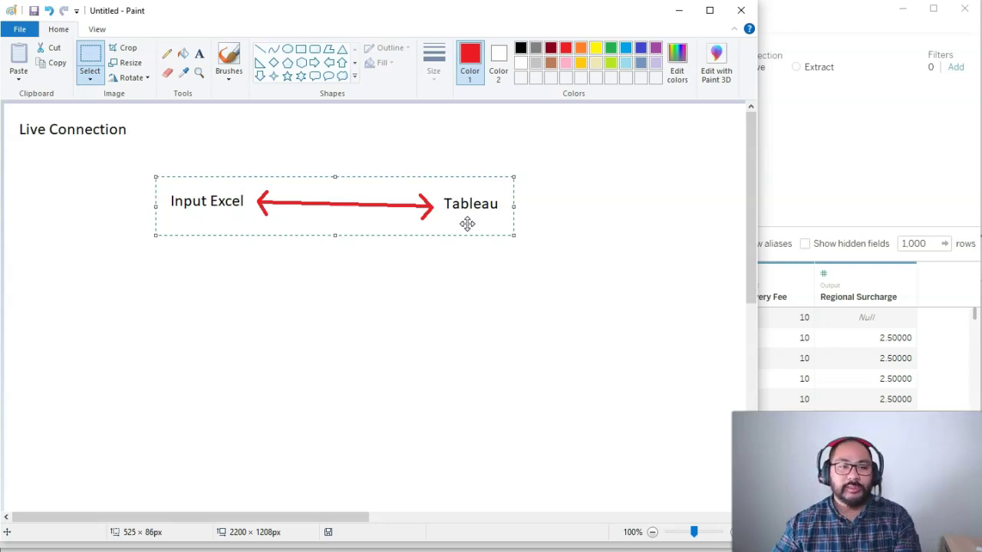
{"action": "left_click_drag", "start_coordinate": [349, 218], "coordinate": [340, 212]}
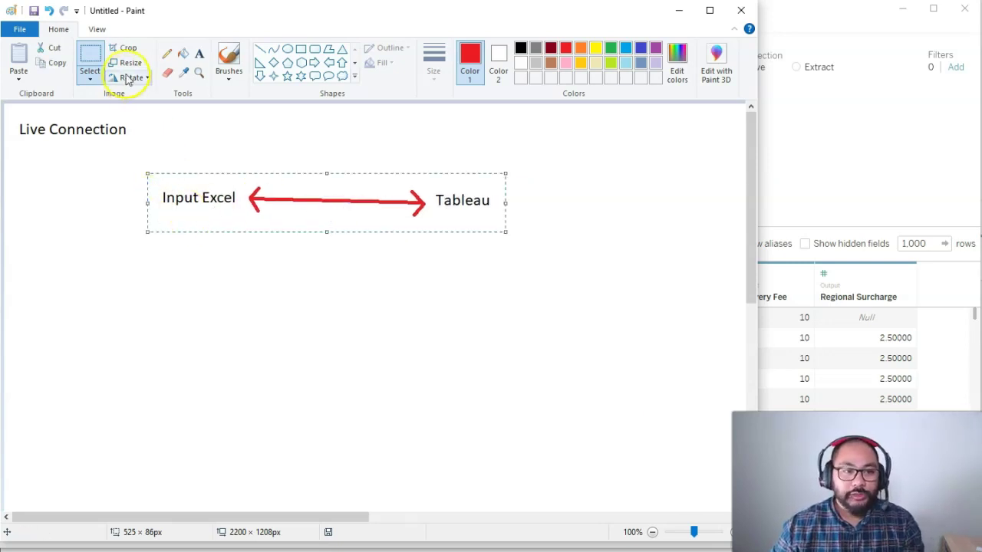
{"action": "left_click", "coordinate": [199, 53]}
Type a black 'Extract' heading below the Live Connection diagram
{"action": "left_click", "coordinate": [28, 290]}
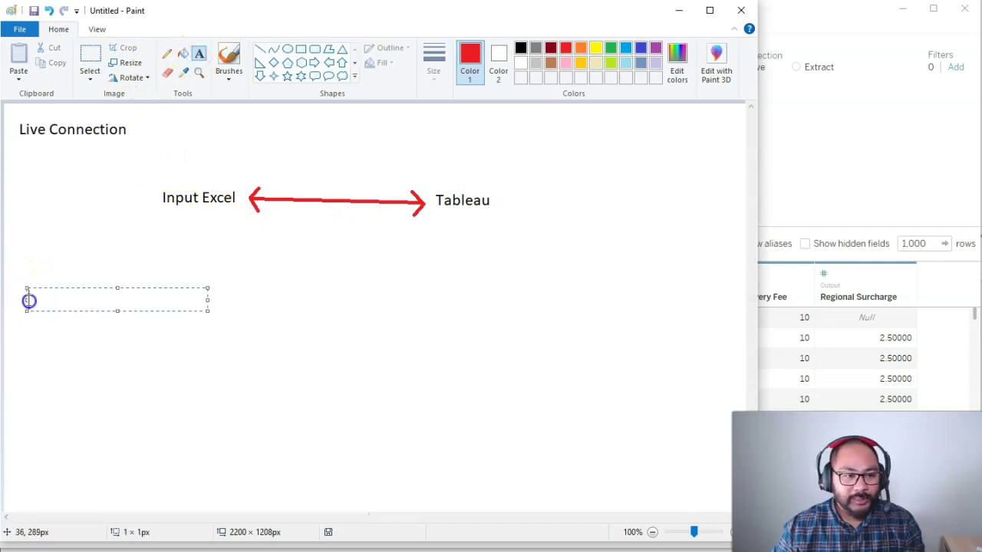
{"action": "type", "text": "Exct"}
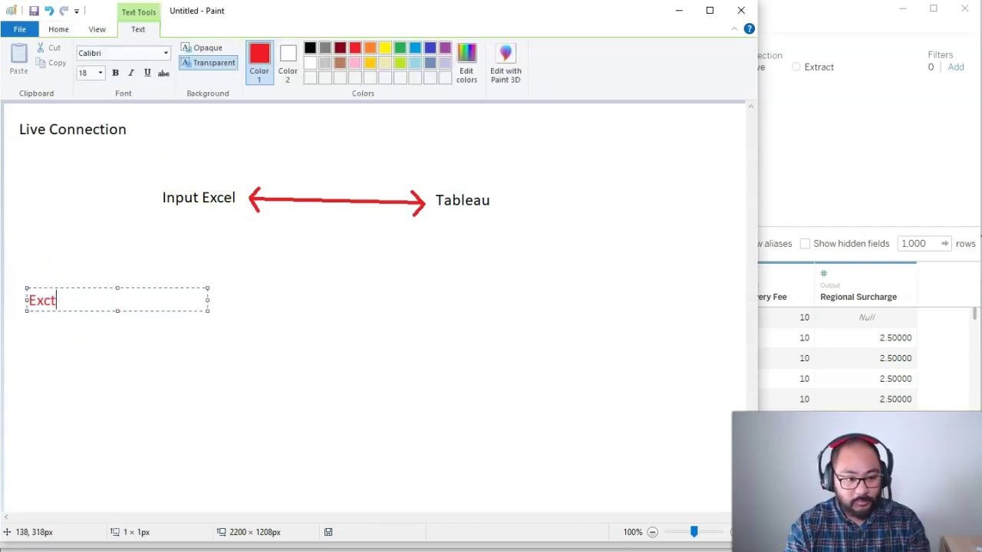
{"action": "key", "text": "ctrl+a"}
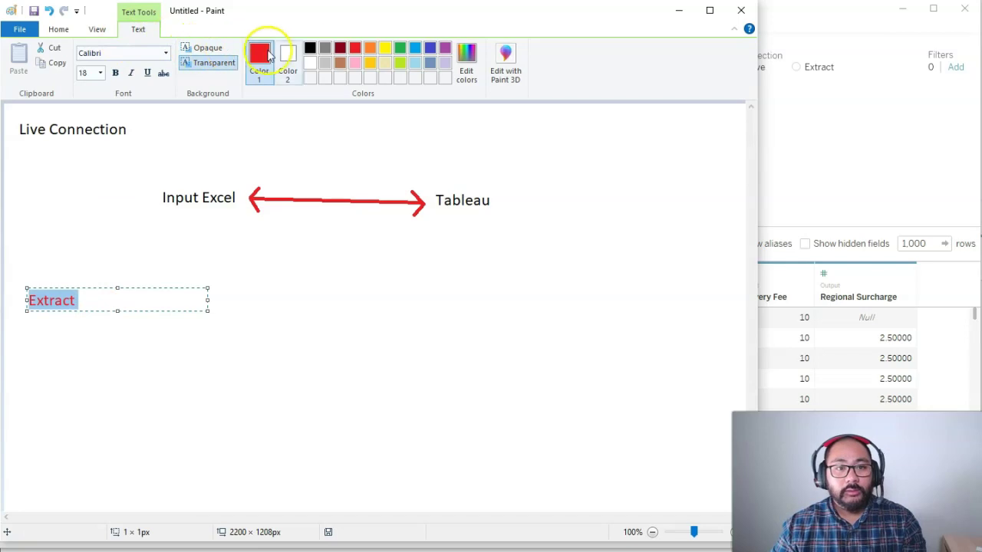
{"action": "left_click", "coordinate": [310, 48]}
{"action": "left_click", "coordinate": [169, 300]}
{"action": "left_click", "coordinate": [145, 254]}
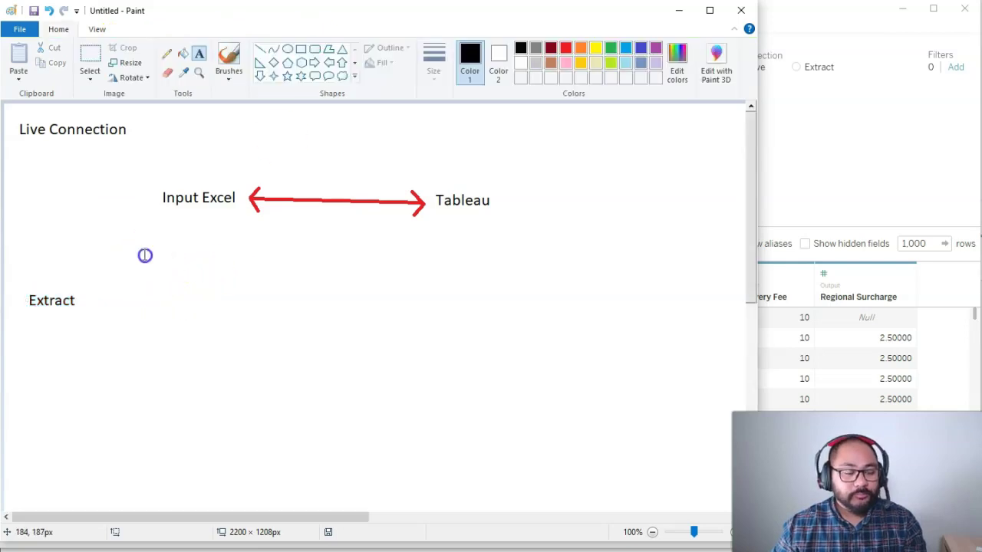
Copy the Input Excel–Tableau arrow diagram and place the copy below Extract
{"action": "left_click", "coordinate": [90, 61]}
{"action": "left_click_drag", "start_coordinate": [132, 160], "coordinate": [566, 229]}
{"action": "left_click_drag", "start_coordinate": [460, 198], "coordinate": [455, 376]}
{"action": "left_click", "coordinate": [488, 283]}
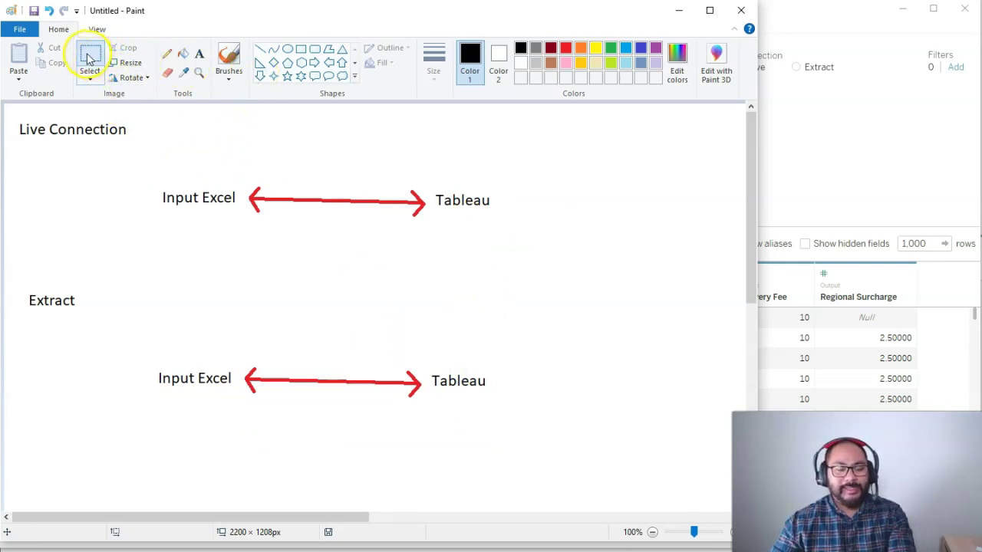
{"action": "left_click_drag", "start_coordinate": [139, 347], "coordinate": [244, 409]}
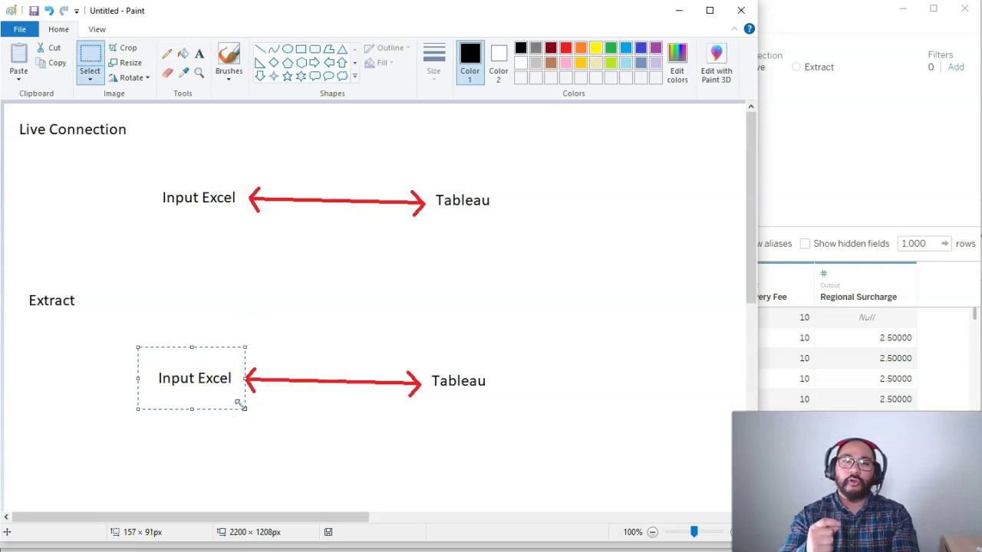
{"action": "left_click", "coordinate": [257, 345]}
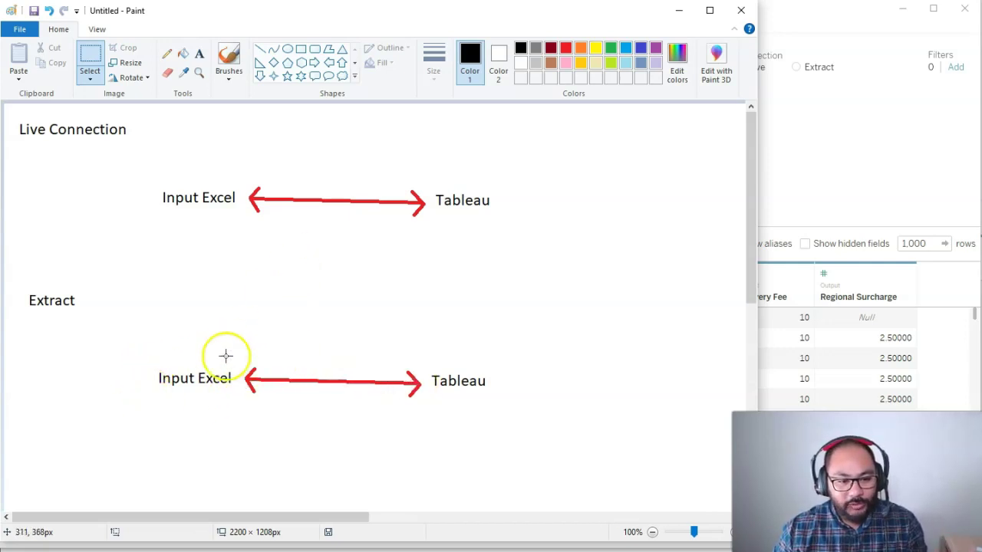
Draw a small black square left of the lower Tableau label
{"action": "left_click", "coordinate": [261, 51]}
{"action": "left_click", "coordinate": [301, 48]}
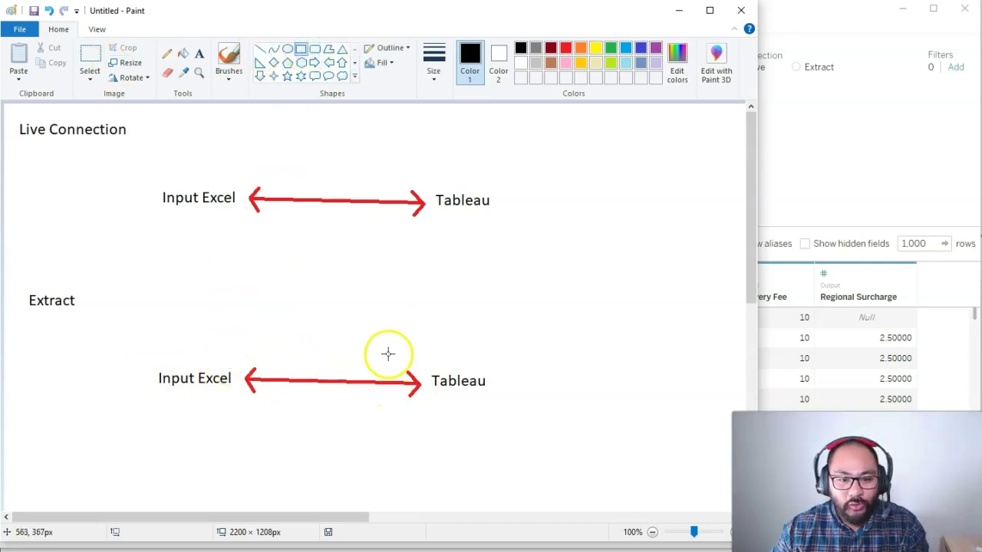
{"action": "left_click_drag", "start_coordinate": [403, 350], "coordinate": [424, 369]}
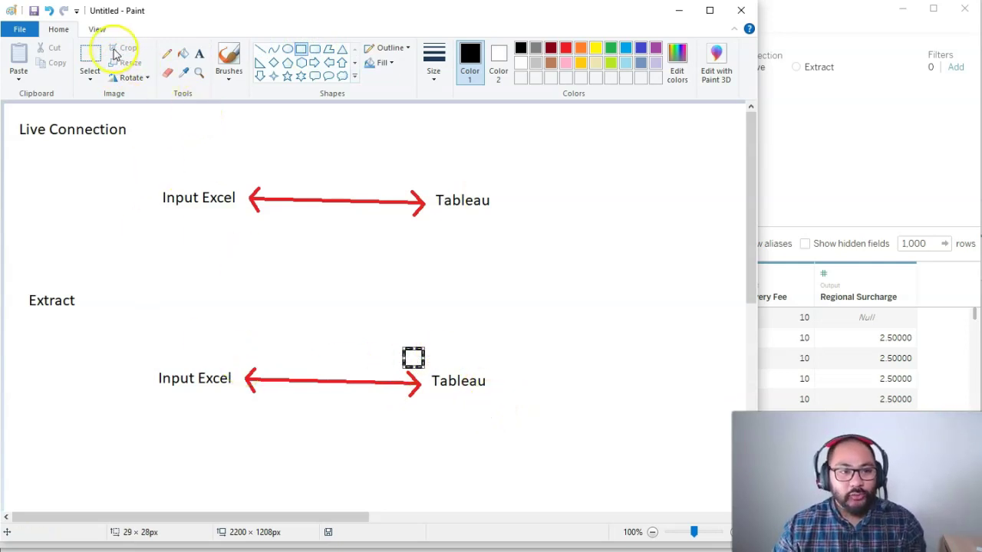
Delete the middle of the lower red arrow, leaving two separate arrowheads
{"action": "left_click", "coordinate": [89, 55]}
{"action": "left_click_drag", "start_coordinate": [265, 361], "coordinate": [389, 399]}
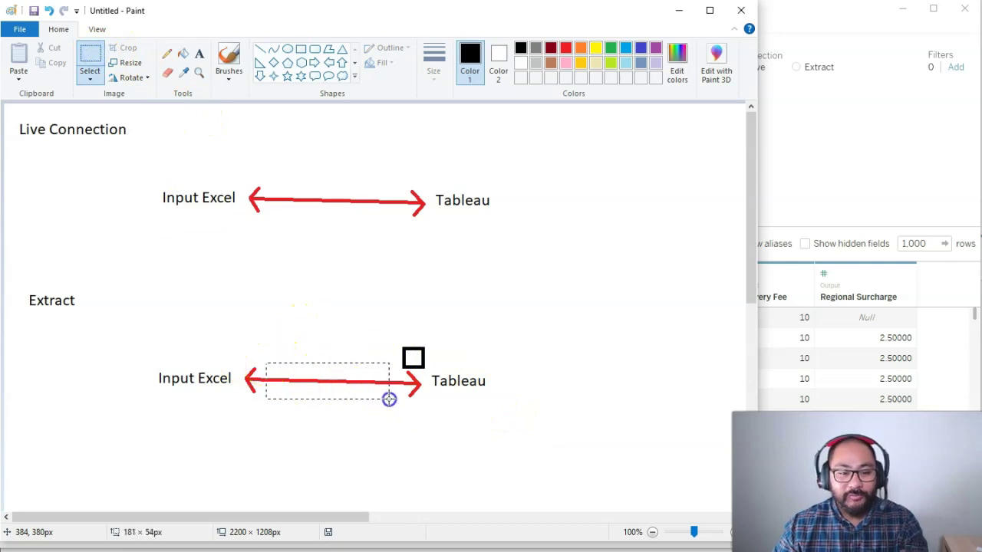
{"action": "key", "text": "Delete"}
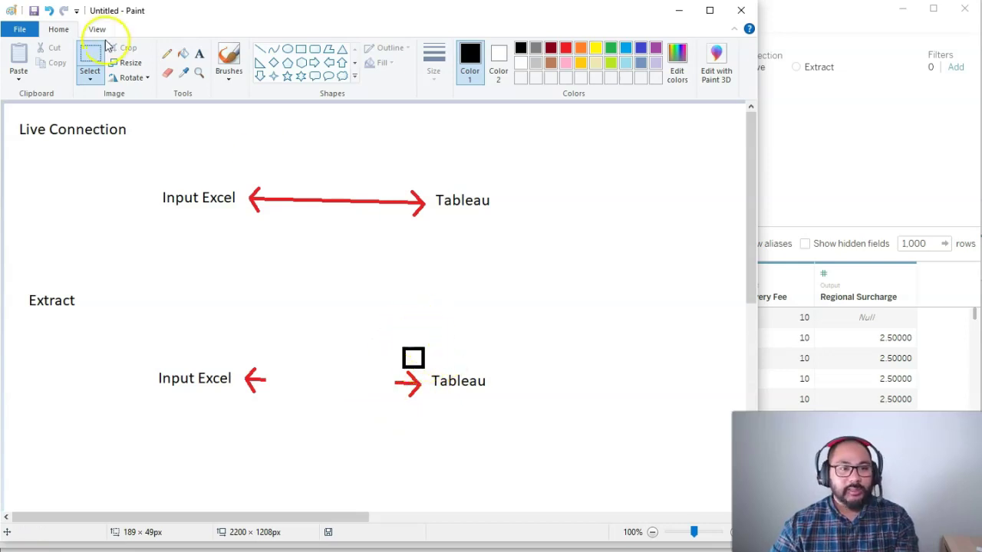
{"action": "left_click_drag", "start_coordinate": [136, 337], "coordinate": [283, 416]}
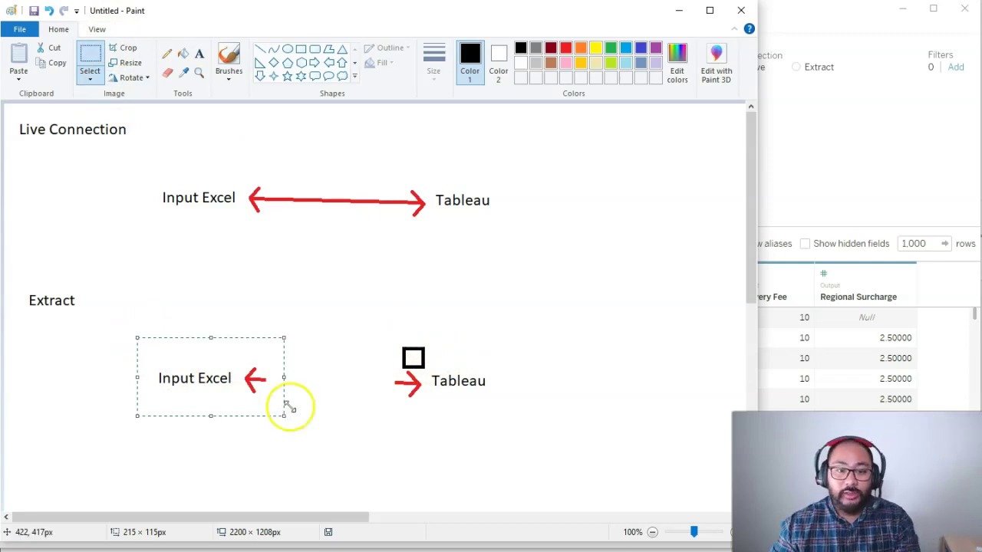
{"action": "left_click_drag", "start_coordinate": [392, 343], "coordinate": [506, 406]}
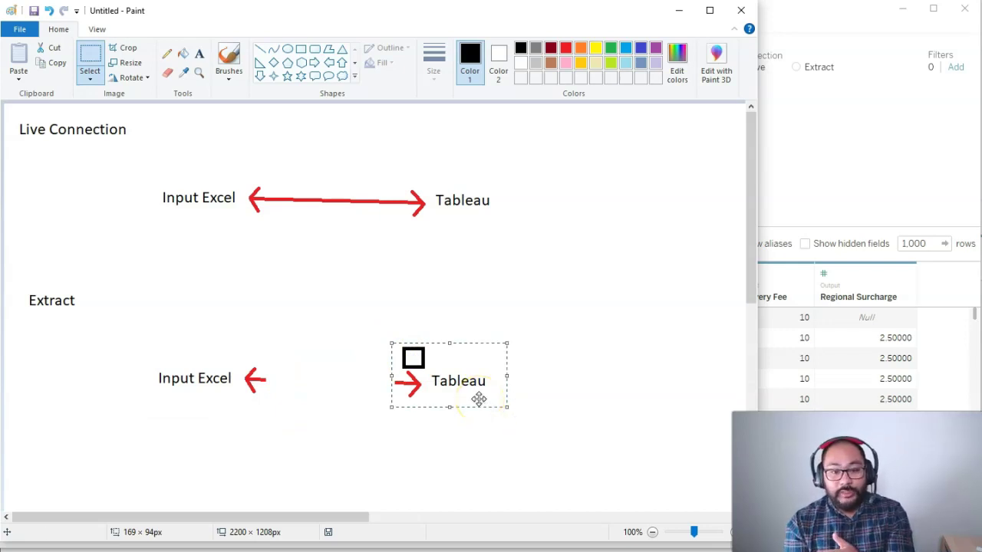
{"action": "left_click", "coordinate": [394, 340]}
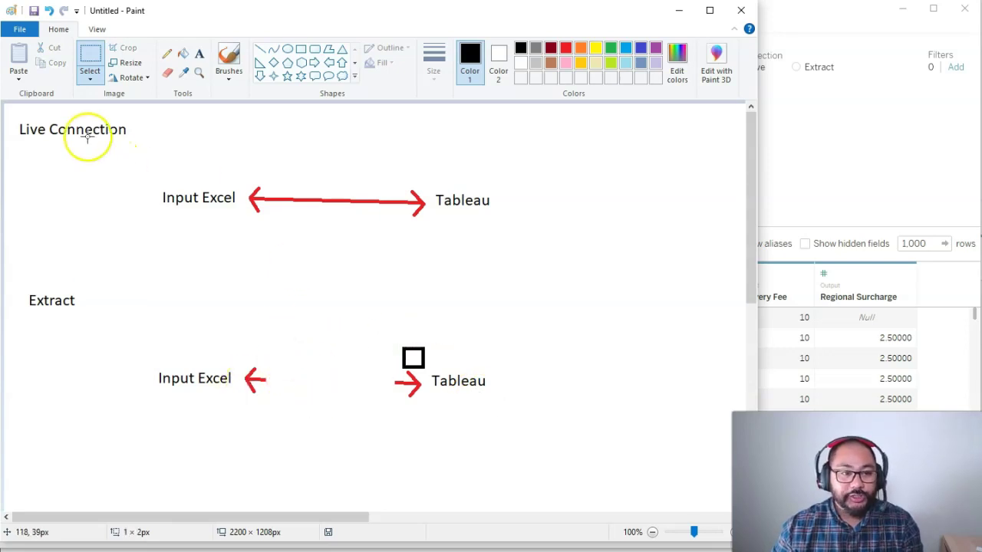
Redraw a red line rejoining the two lower arrowheads
{"action": "left_click", "coordinate": [260, 49]}
{"action": "left_click", "coordinate": [566, 48]}
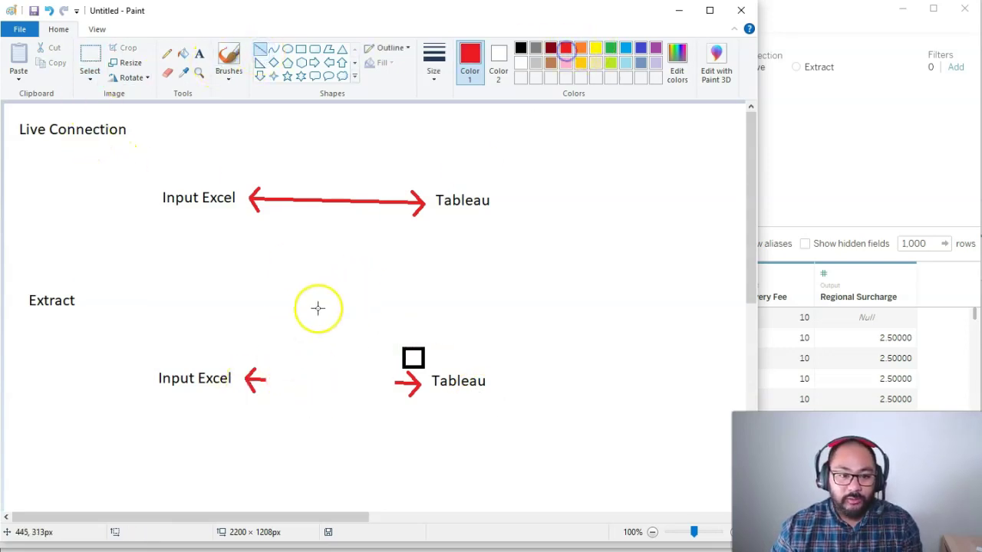
{"action": "left_click_drag", "start_coordinate": [248, 379], "coordinate": [411, 384]}
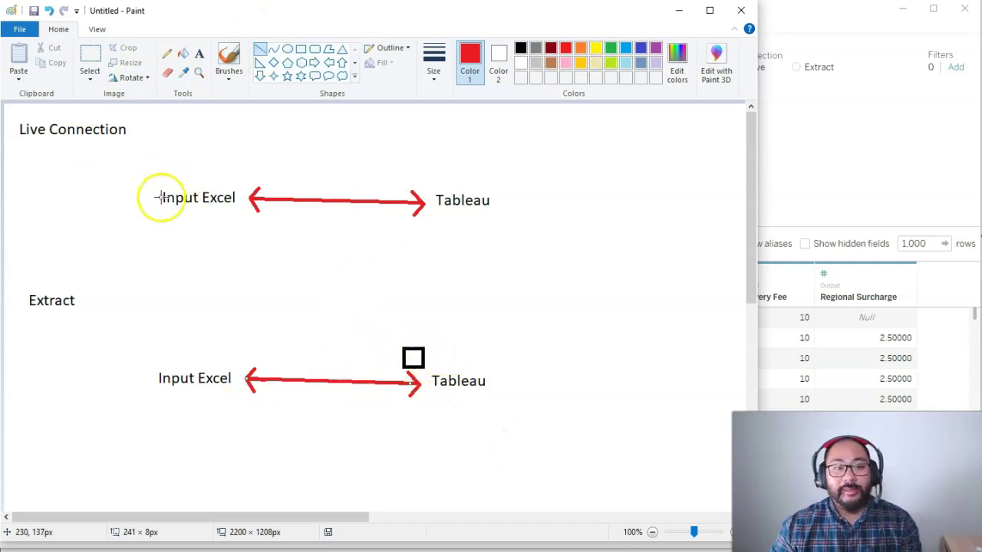
Delete the middle of the lower arrow again and minimize Paint to reveal Tableau
{"action": "left_click", "coordinate": [89, 55]}
{"action": "left_click_drag", "start_coordinate": [265, 364], "coordinate": [392, 401]}
{"action": "key", "text": "Delete"}
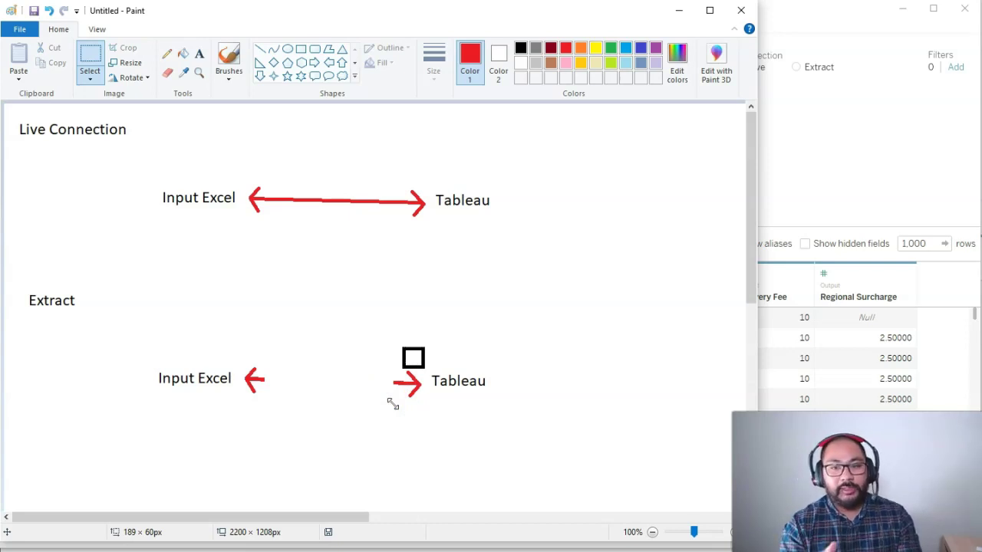
{"action": "left_click", "coordinate": [407, 390]}
{"action": "left_click", "coordinate": [680, 20]}
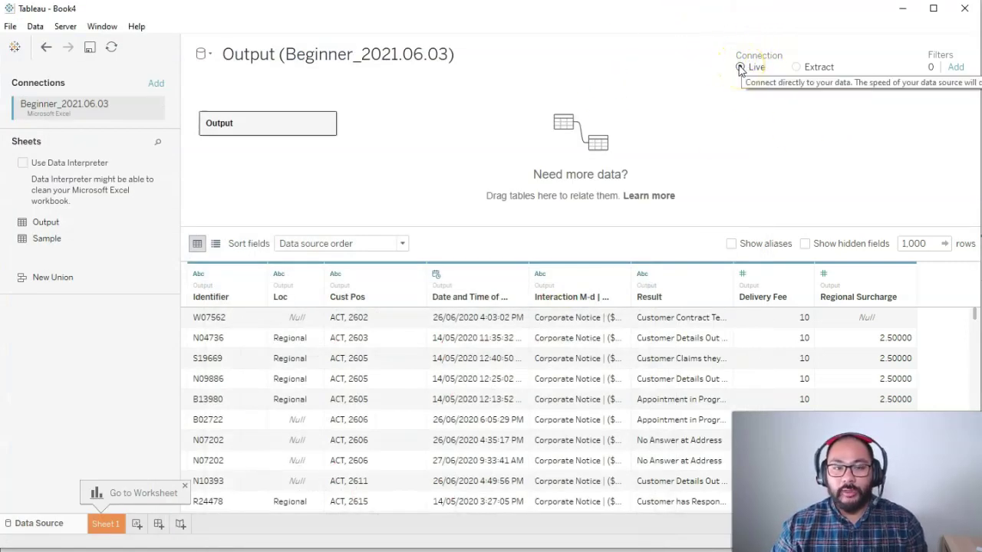
Change the Output (Beginner_2021.06.03) connection from Live to Extract
{"action": "left_click", "coordinate": [767, 72]}
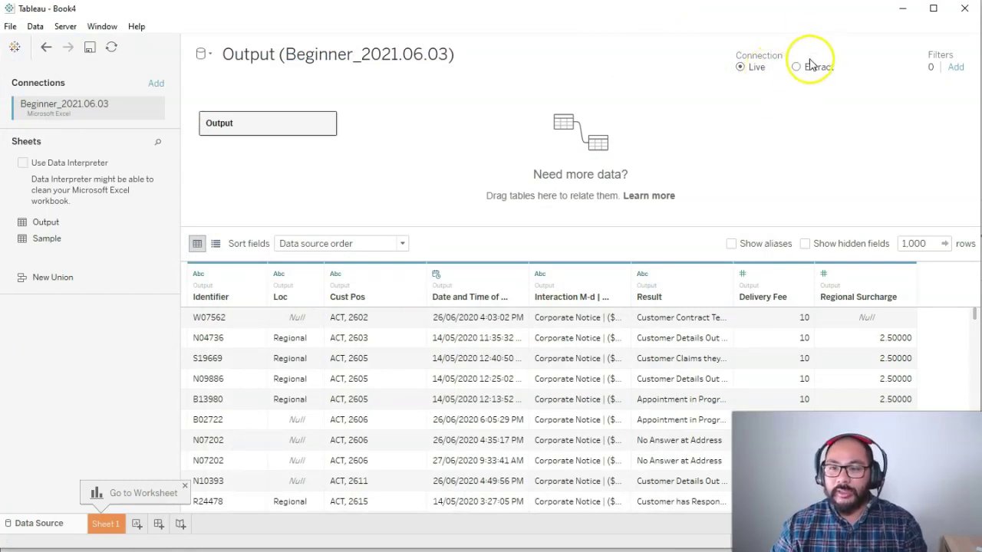
{"action": "left_click", "coordinate": [797, 68]}
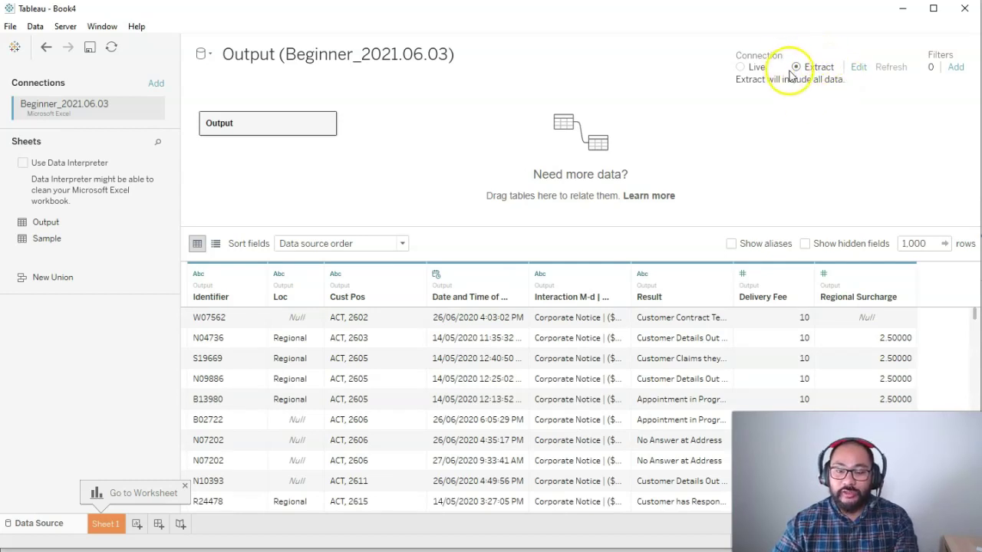
{"action": "mouse_move", "coordinate": [126, 508]}
{"action": "left_mouse_down"}
{"action": "mouse_move", "coordinate": [86, 514]}
{"action": "mouse_move", "coordinate": [130, 541]}
{"action": "mouse_move", "coordinate": [120, 513]}
{"action": "left_mouse_up"}
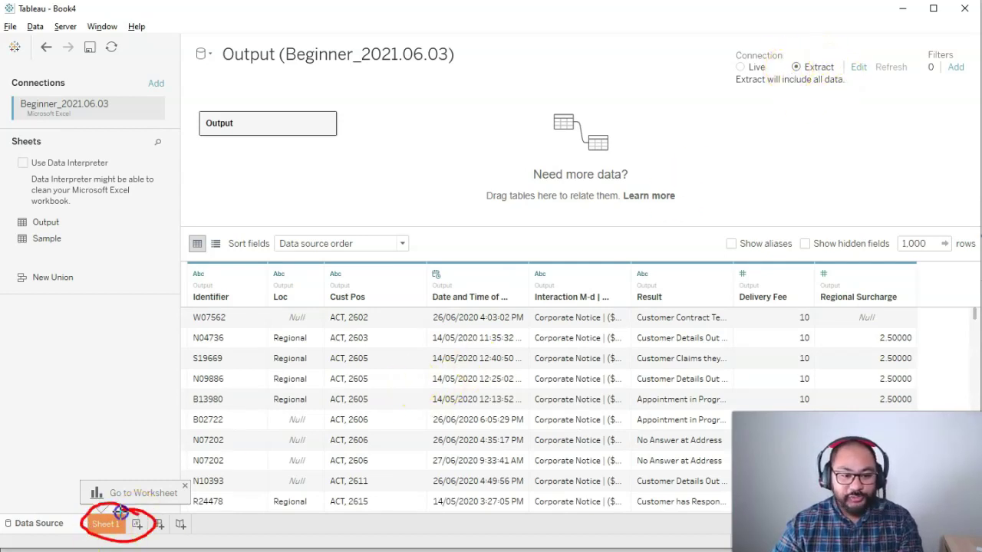
Open Sheet 1 to prompt the extract save, choosing Downloads and the Output (Beginner_2021.06.03).hyper name
{"action": "left_click", "coordinate": [107, 524]}
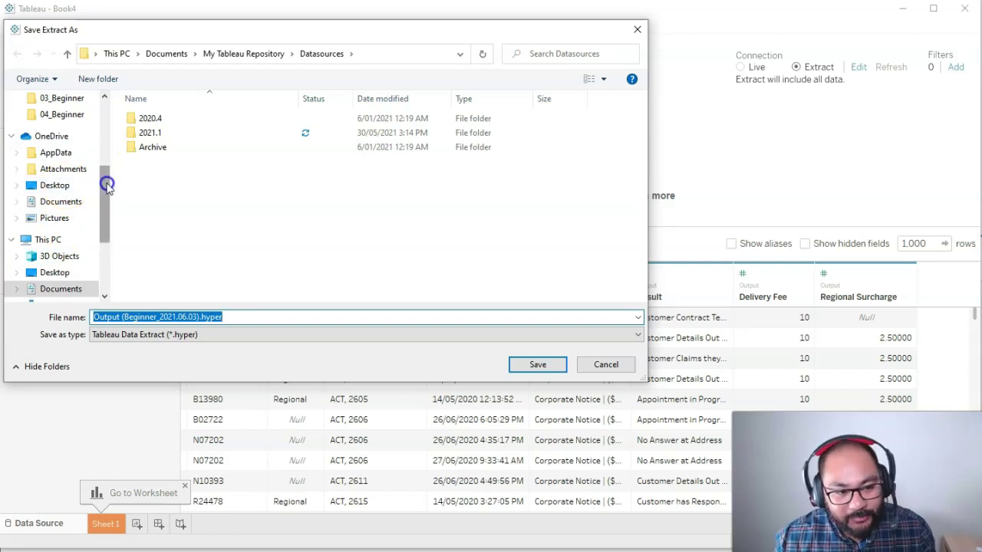
{"action": "left_click_drag", "start_coordinate": [107, 186], "coordinate": [107, 198]}
{"action": "left_click", "coordinate": [61, 273]}
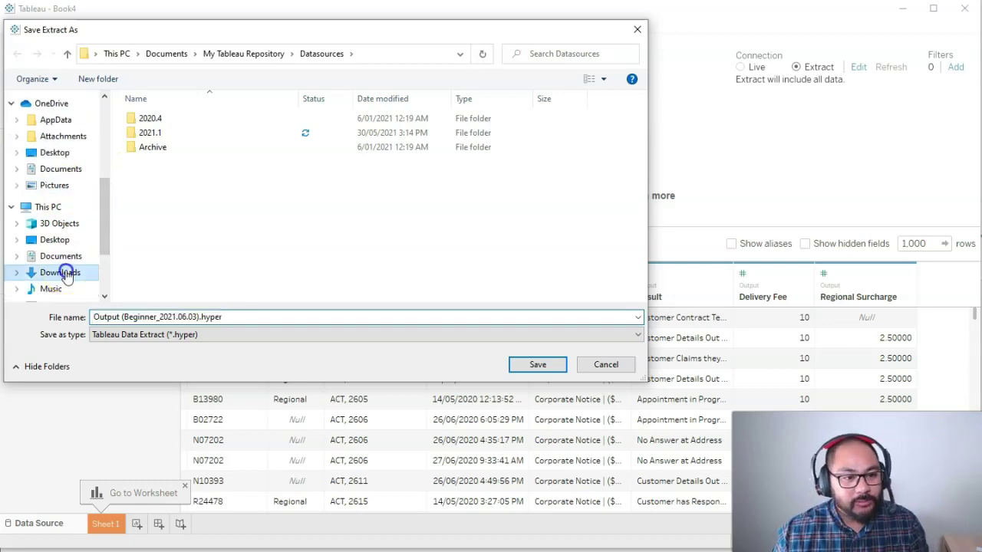
{"action": "left_click", "coordinate": [248, 314]}
{"action": "left_click", "coordinate": [212, 316]}
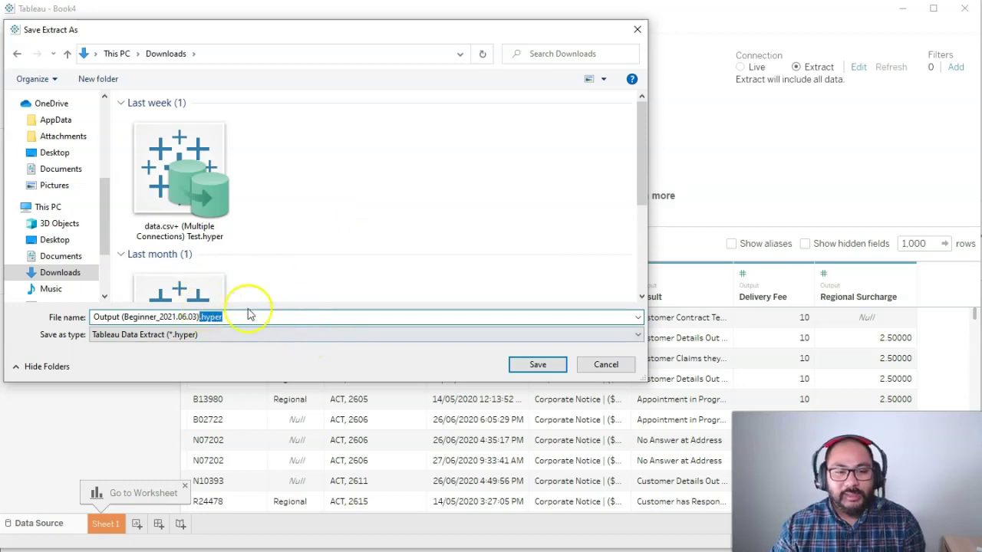
{"action": "left_click_drag", "start_coordinate": [289, 314], "coordinate": [57, 314]}
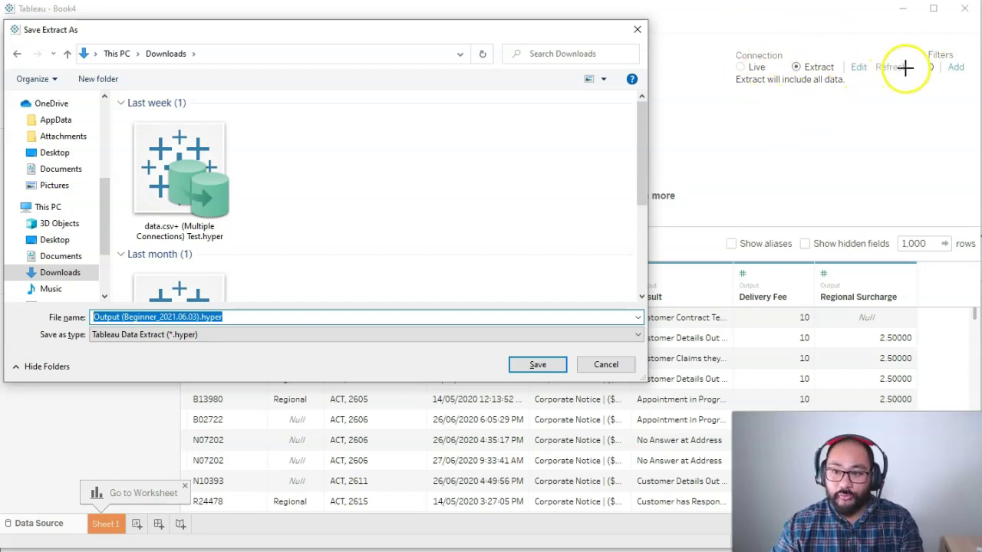
{"action": "left_click_drag", "start_coordinate": [900, 69], "coordinate": [874, 73]}
{"action": "mouse_move", "coordinate": [797, 58]}
{"action": "left_mouse_down"}
{"action": "mouse_move", "coordinate": [748, 46]}
{"action": "mouse_move", "coordinate": [767, 77]}
{"action": "mouse_move", "coordinate": [759, 46]}
{"action": "mouse_move", "coordinate": [810, 51]}
{"action": "left_mouse_up"}
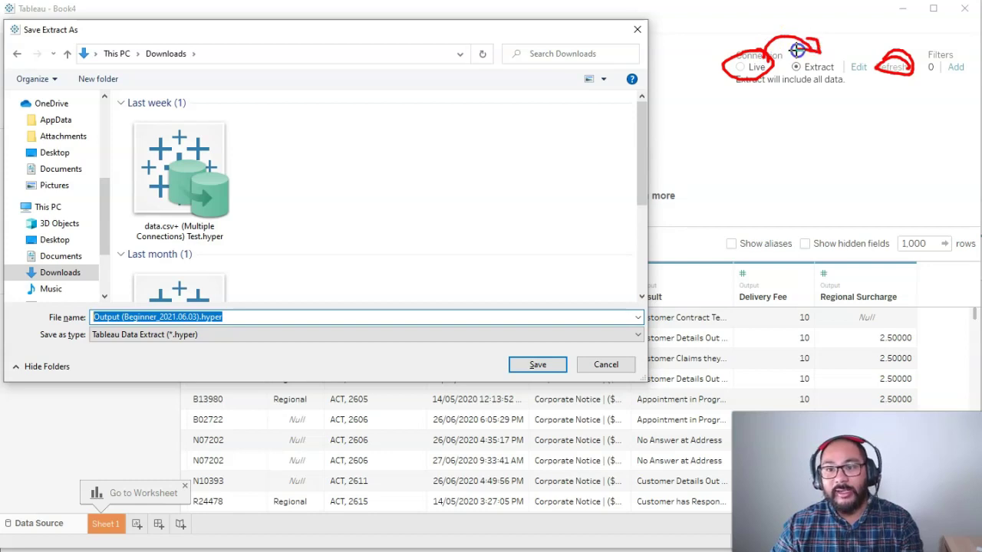
{"action": "key", "text": "Escape"}
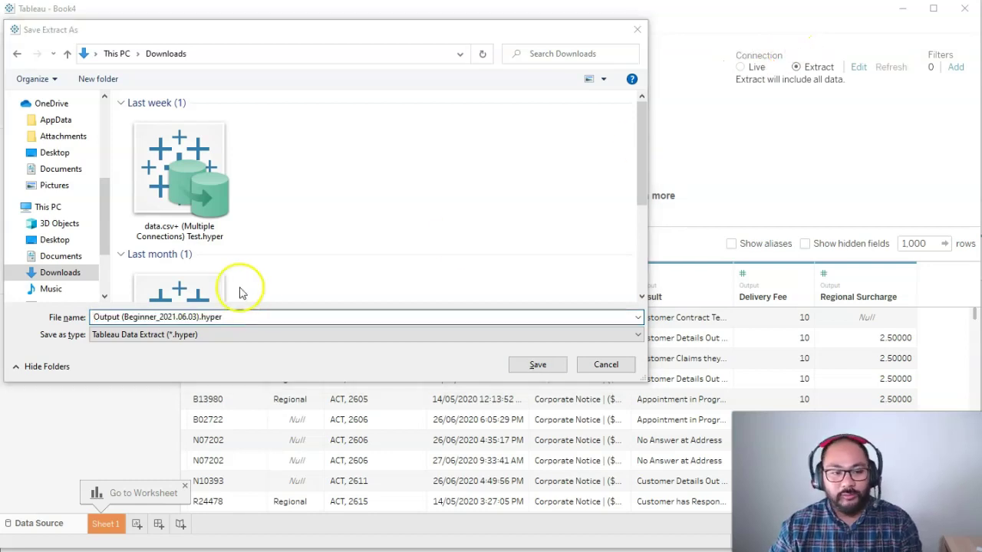
Save the extract as a .hyper file in Downloads, then widen the Data pane on Sheet 1 to show full field names
{"action": "left_click", "coordinate": [529, 366]}
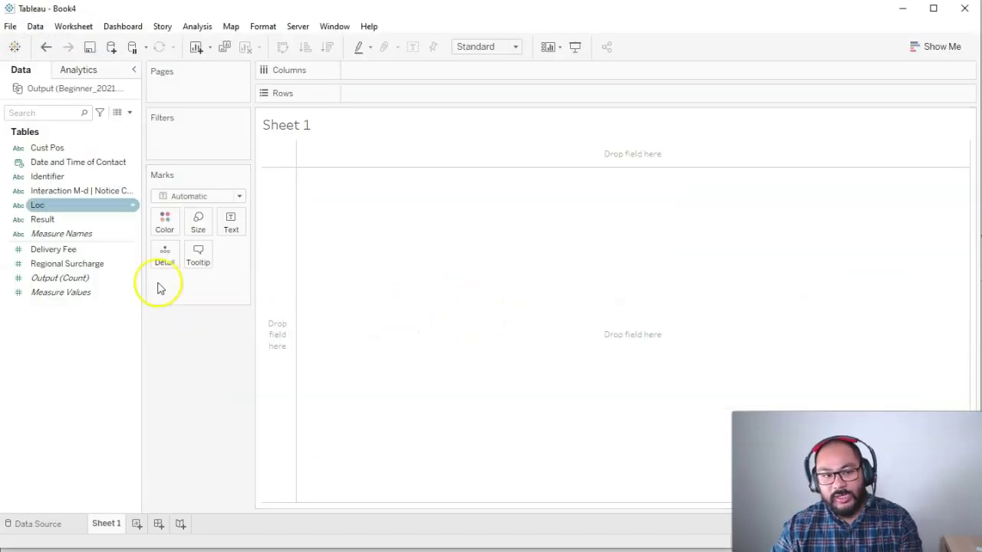
{"action": "left_click_drag", "start_coordinate": [142, 150], "coordinate": [176, 151]}
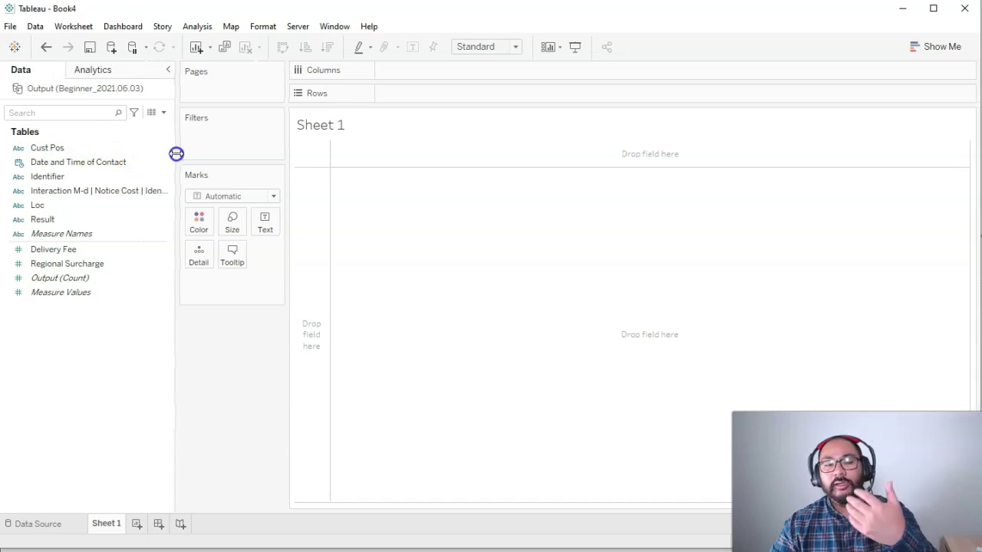